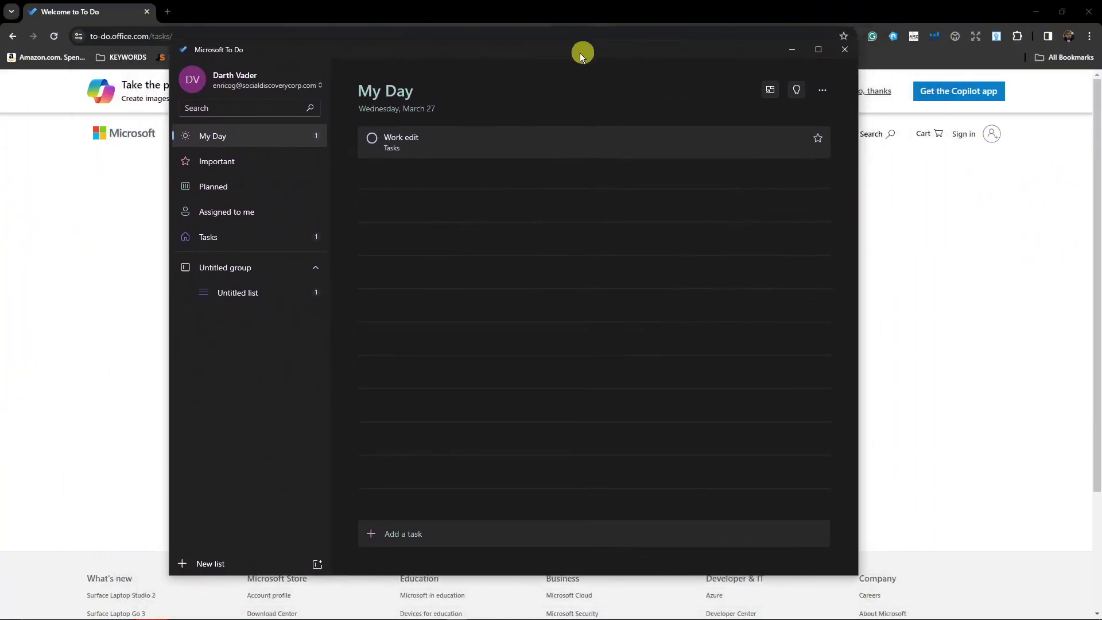
Move the To Do app window into place, then minimize it.
drag(450, 50, 449, 61)
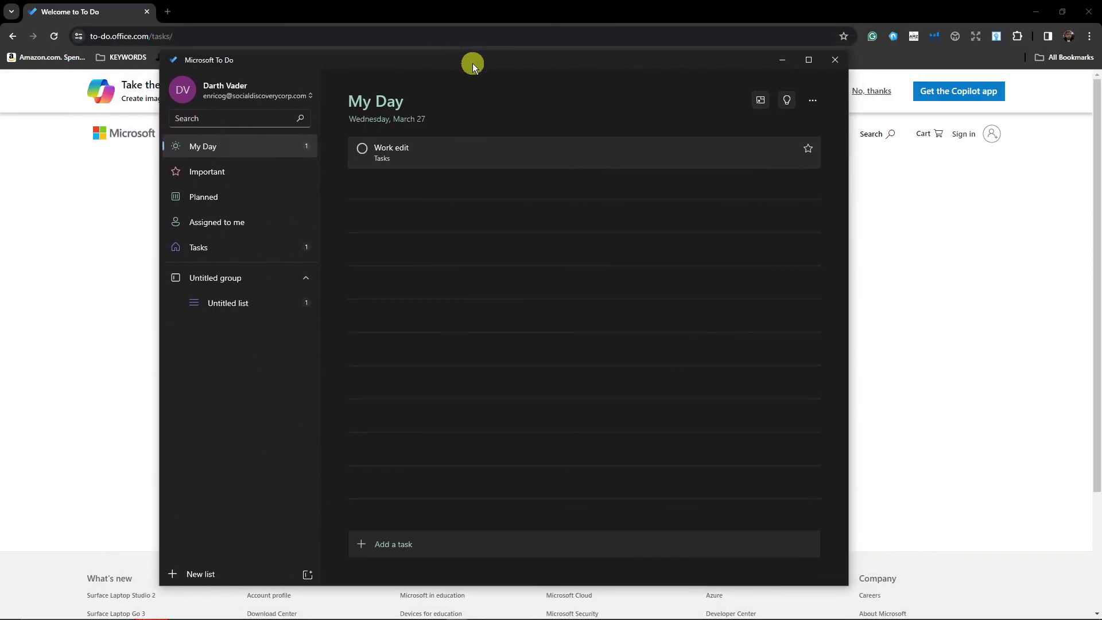
mouse_move(483, 56)
mouse_down()
mouse_move(503, 61)
mouse_move(489, 65)
mouse_up()
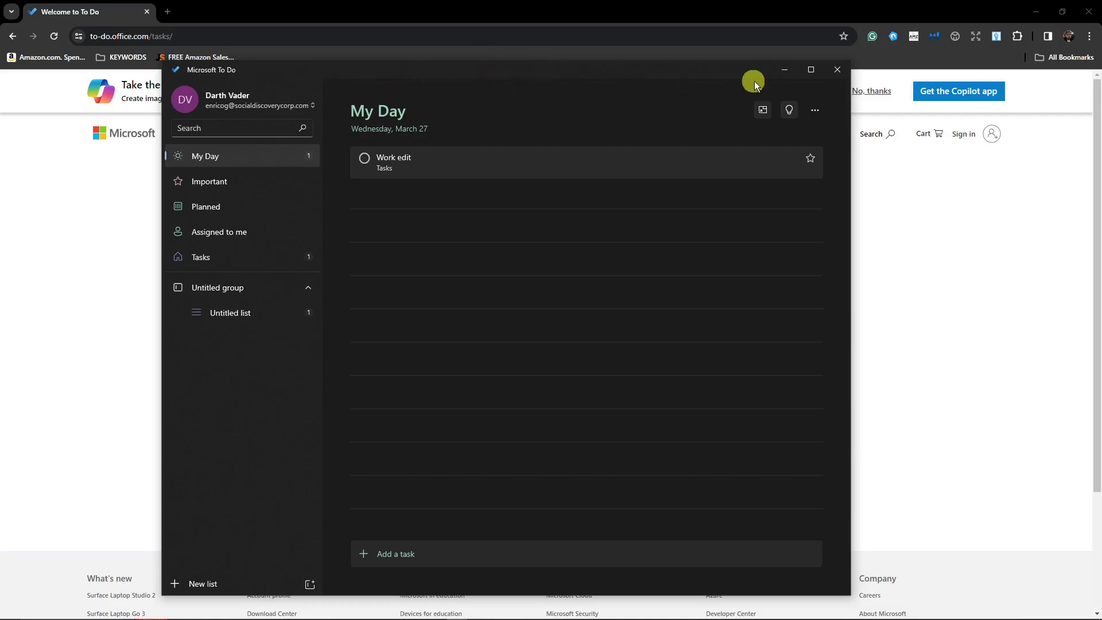
click(785, 75)
scroll(50, 298, down, 2)
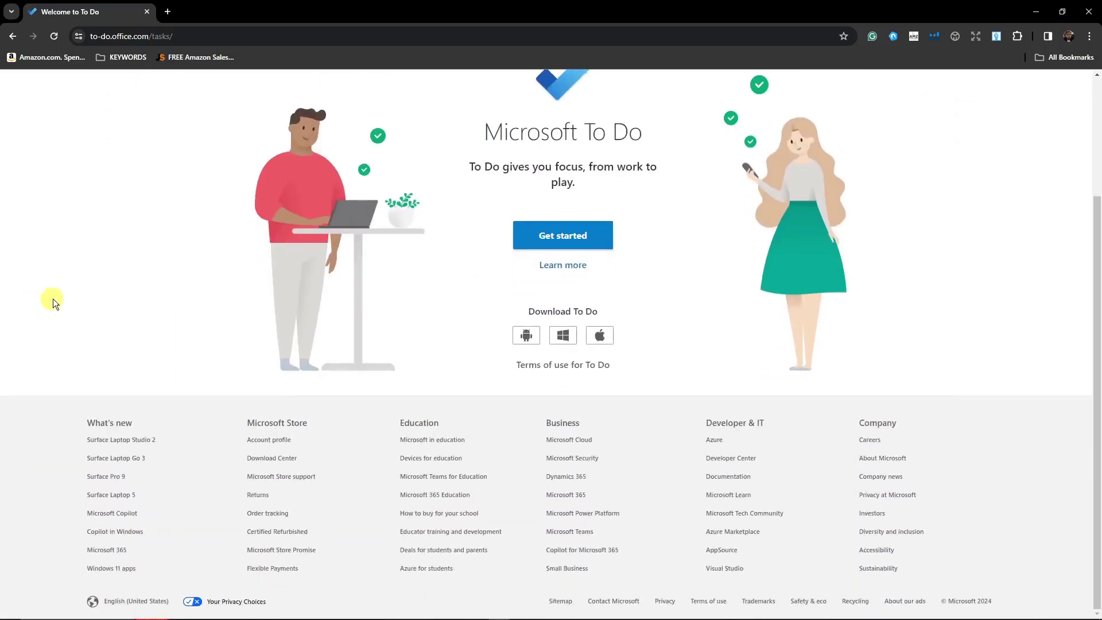
scroll(128, 293, up, 2)
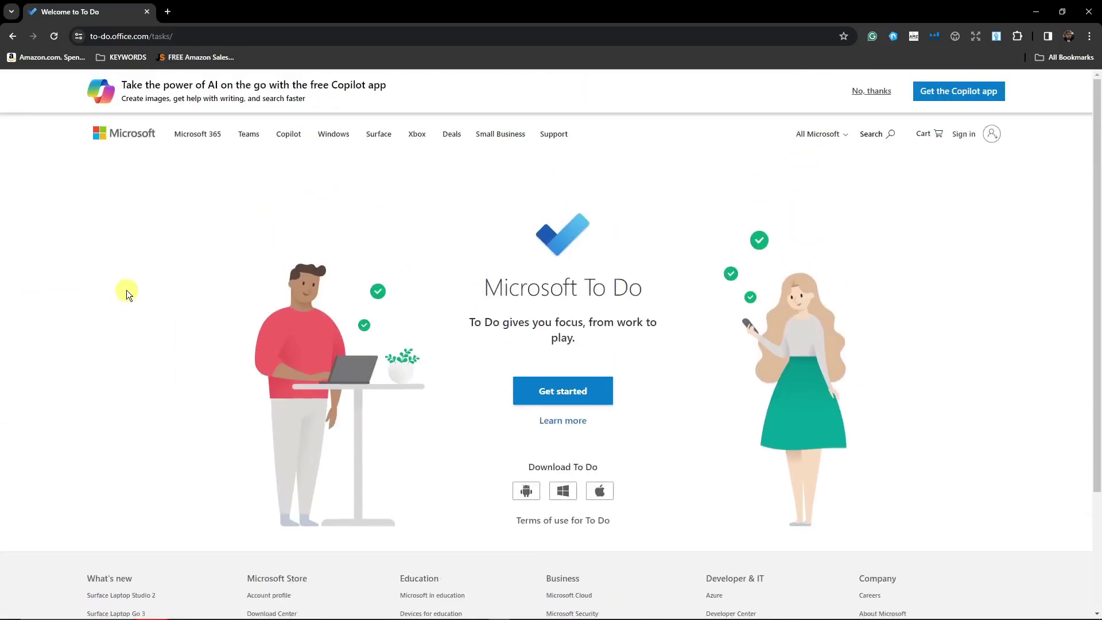
Dismiss the Copilot app promotion and scroll down the welcome page to the download options.
click(869, 91)
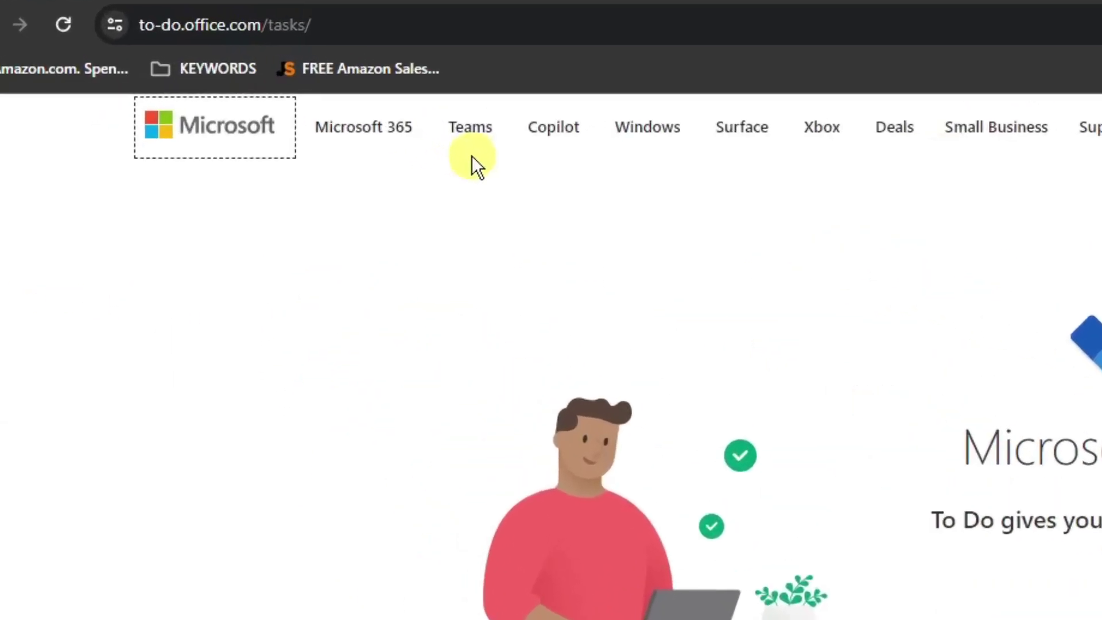
click(394, 24)
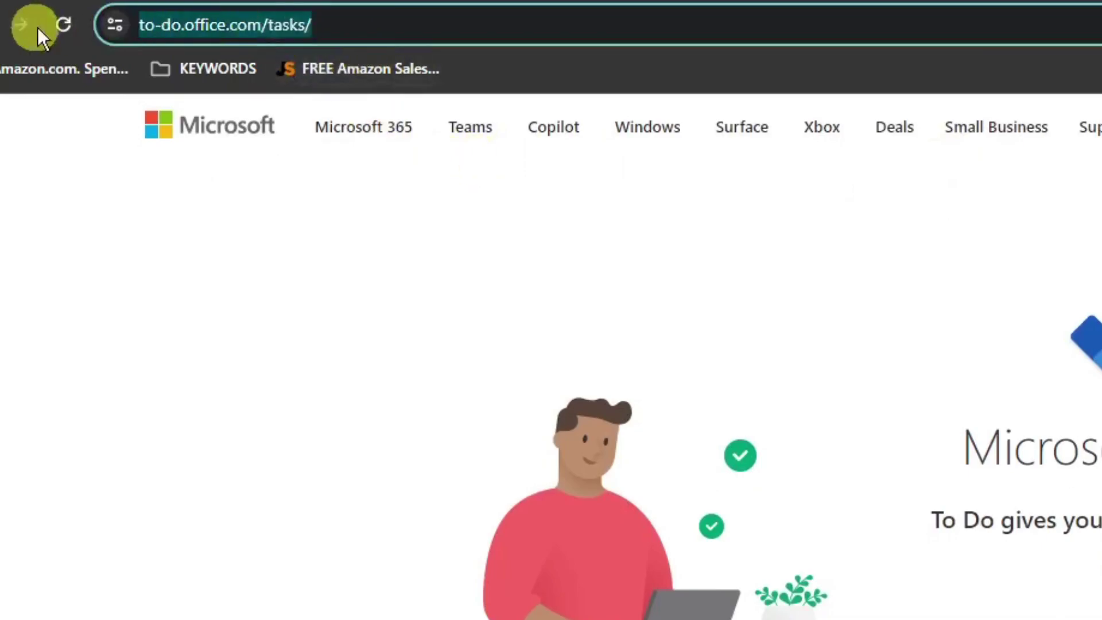
click(367, 324)
scroll(758, 482, down, 1)
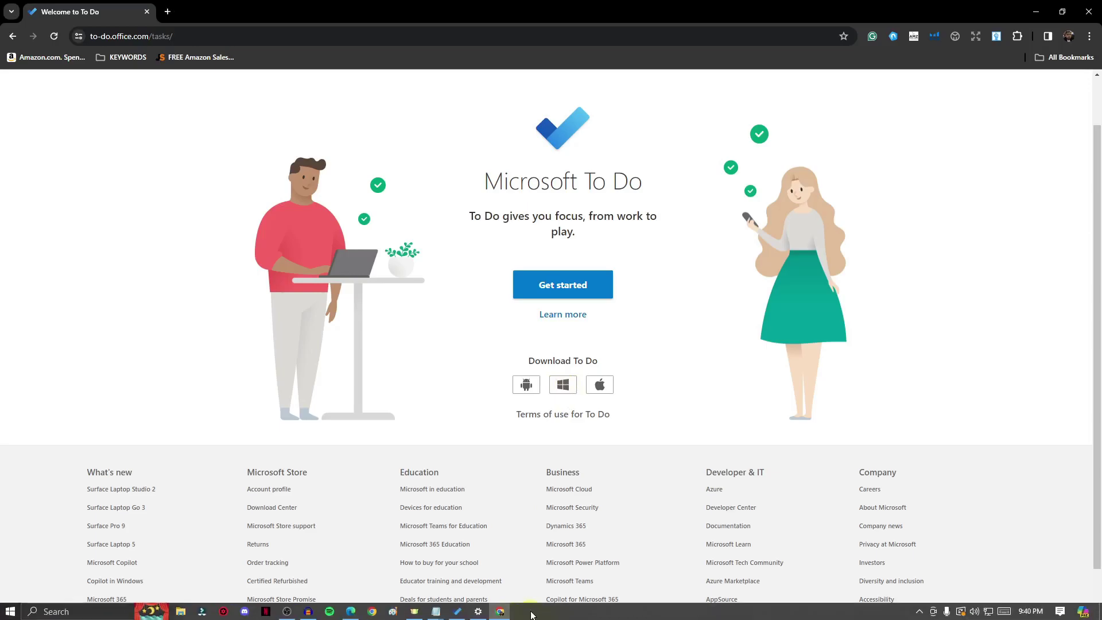
Restore the To Do app from the taskbar and maximize its window.
click(458, 614)
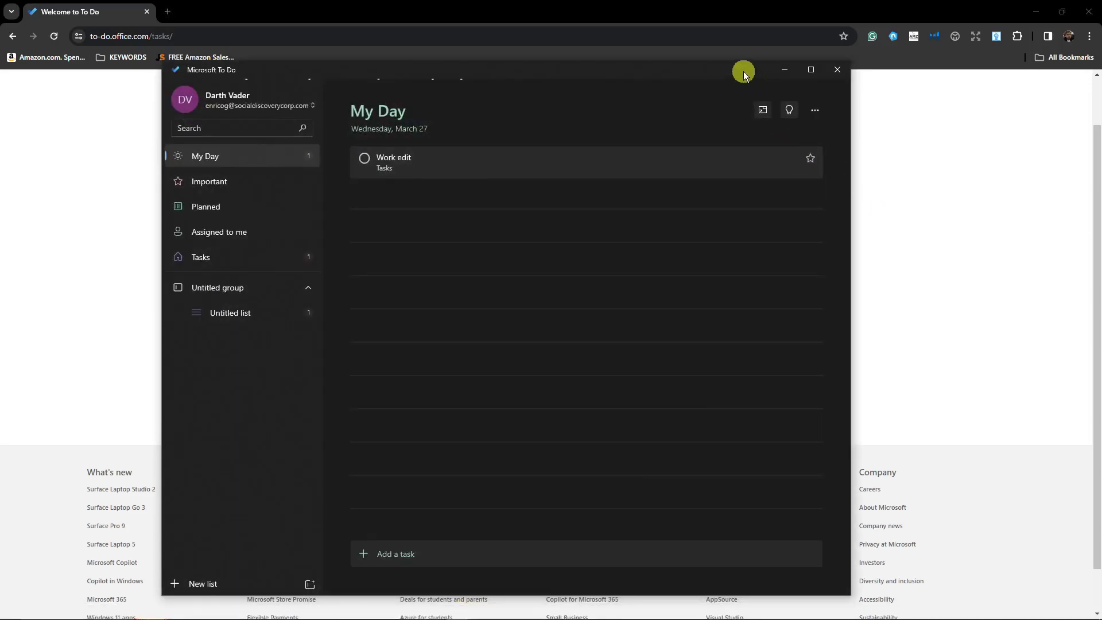
drag(746, 69, 770, 69)
click(836, 67)
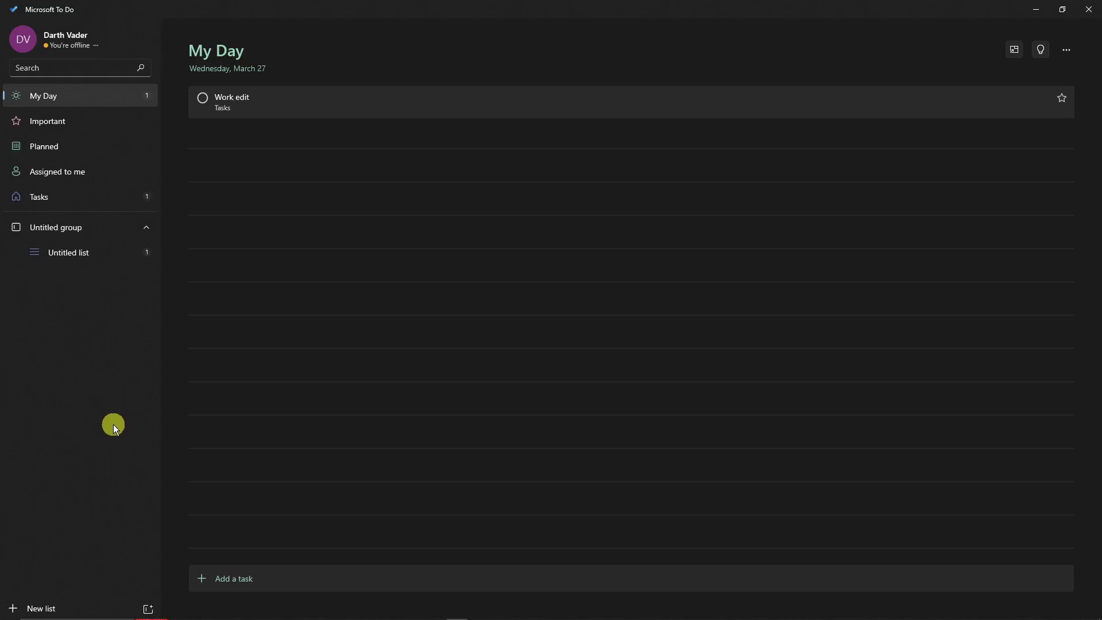
Preview the blue, purple, pink and red themes, then the safari, beach, lighthouse and poppy photos.
click(1066, 52)
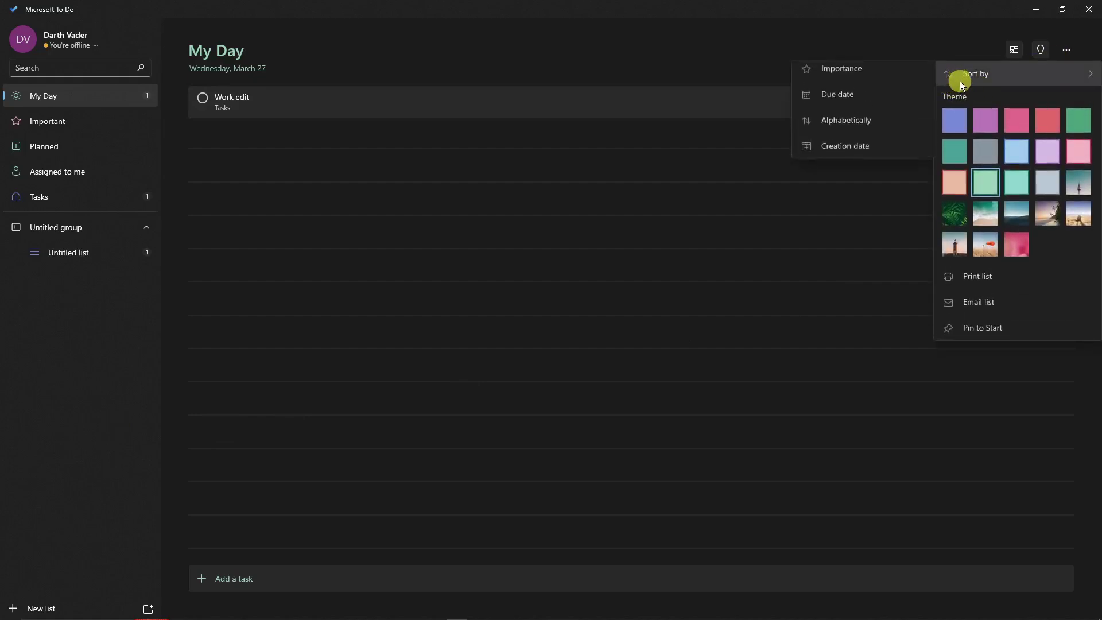
click(953, 118)
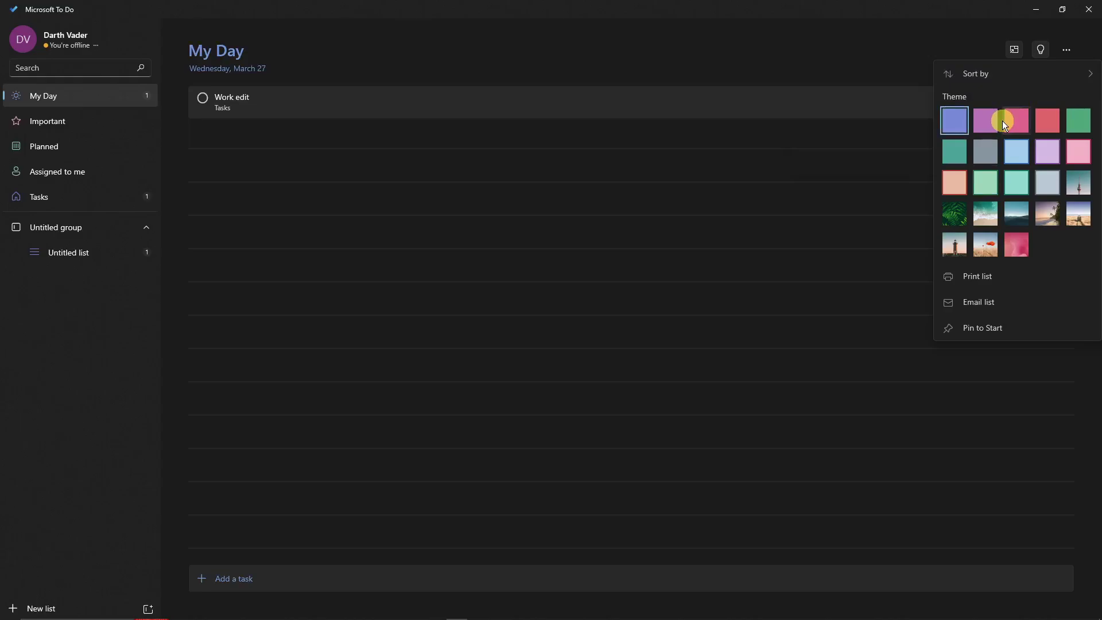
click(981, 125)
click(1018, 126)
click(1047, 119)
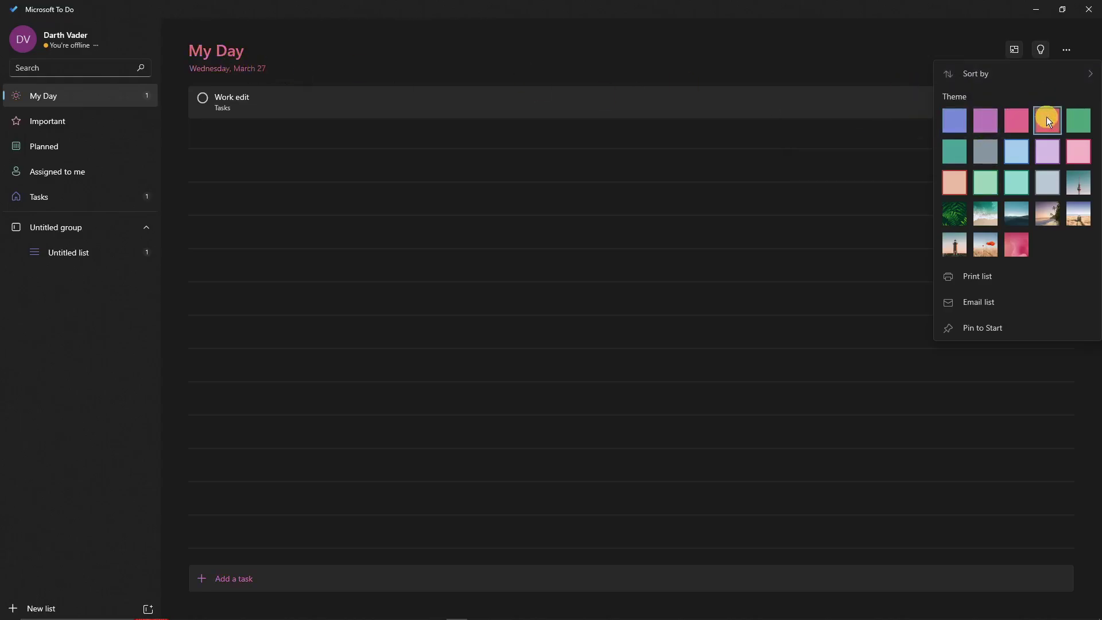
click(1065, 220)
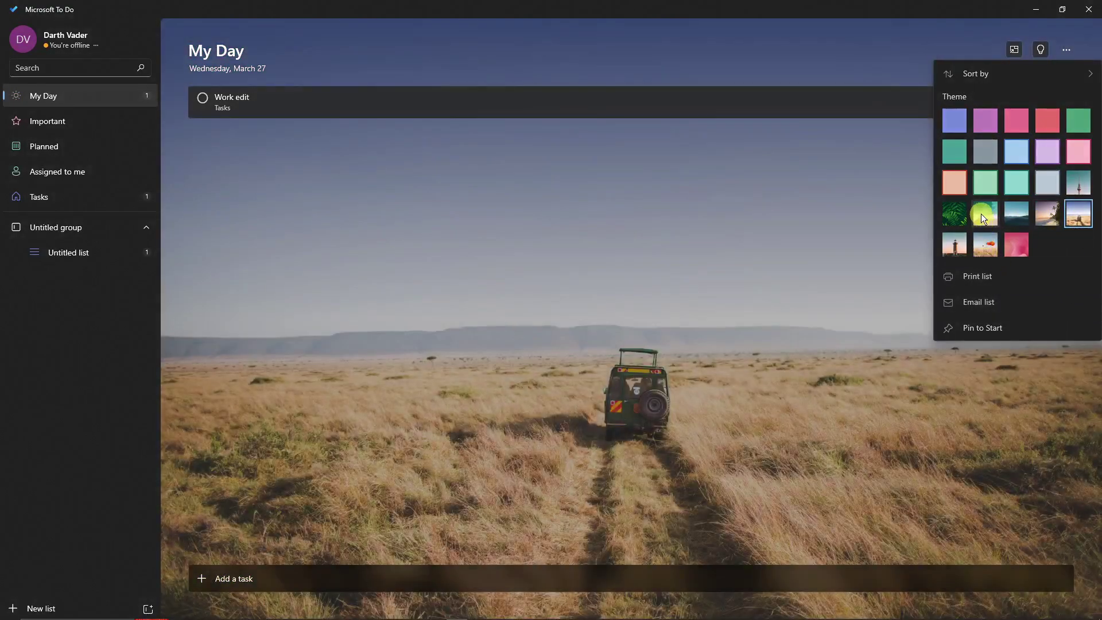
click(982, 214)
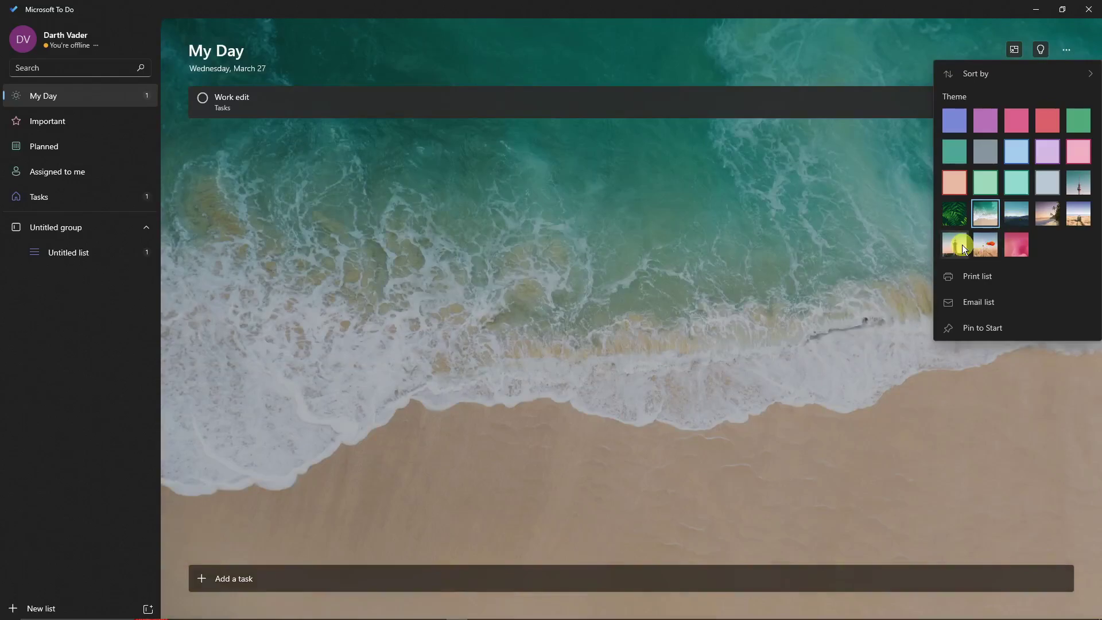
click(960, 245)
click(995, 247)
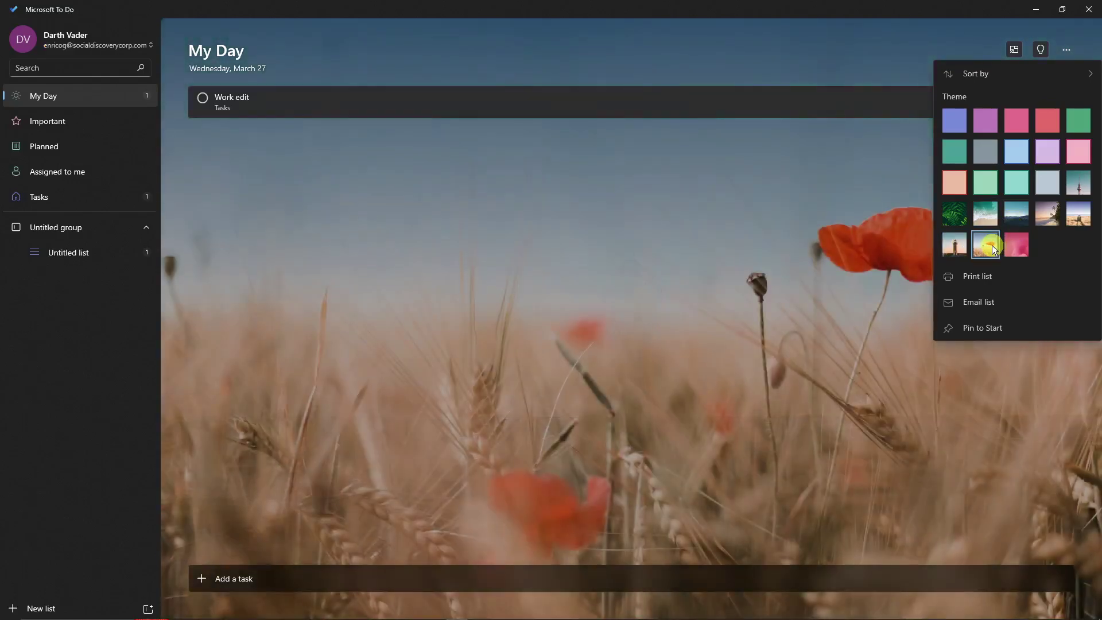
Revisit safari, beach and starry desert, settle on the palm-beach photo, and leave sorting unchanged.
click(1074, 212)
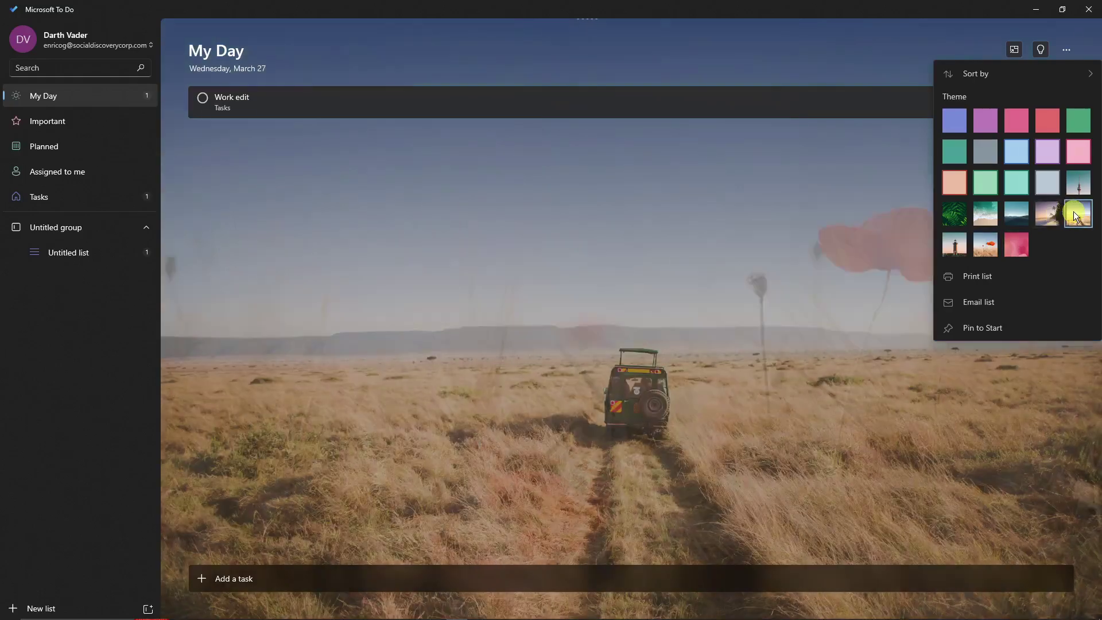
click(984, 216)
click(1026, 216)
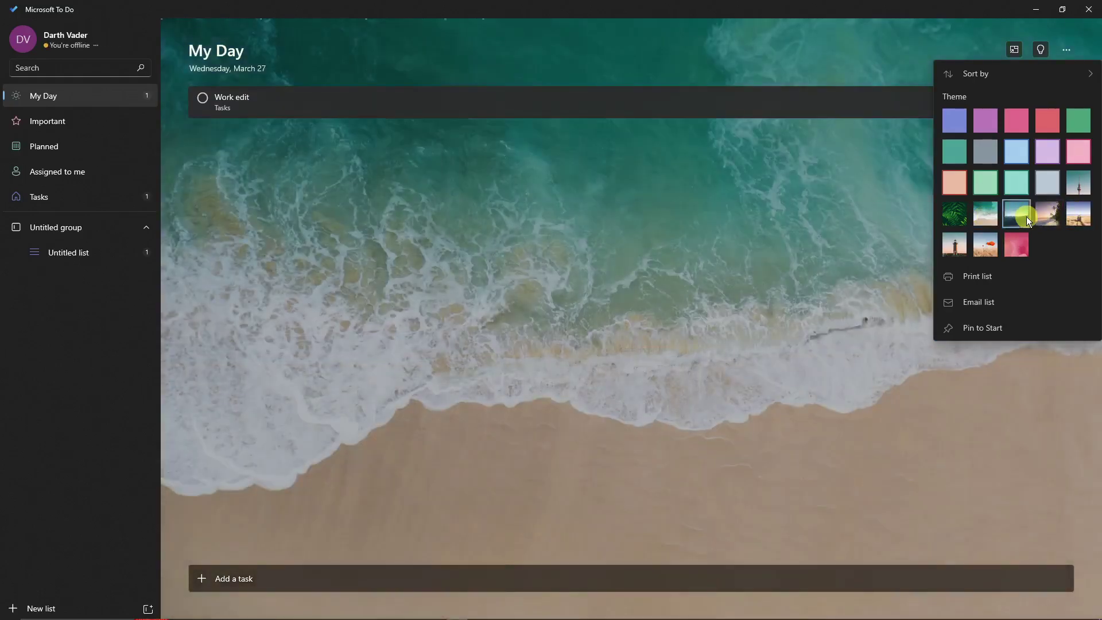
click(1069, 216)
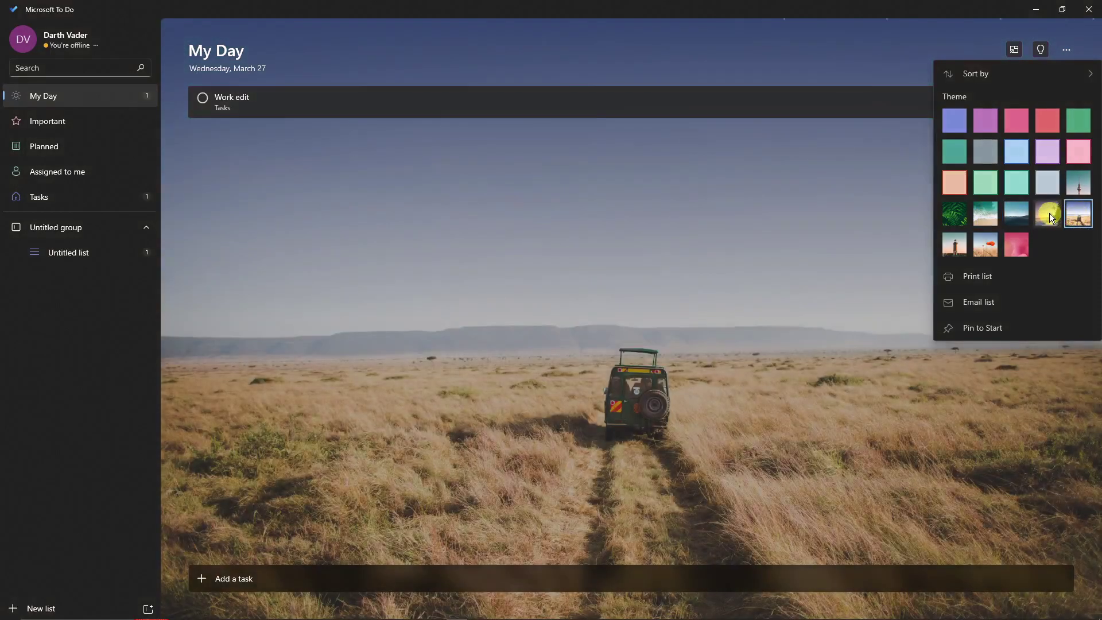
click(1050, 214)
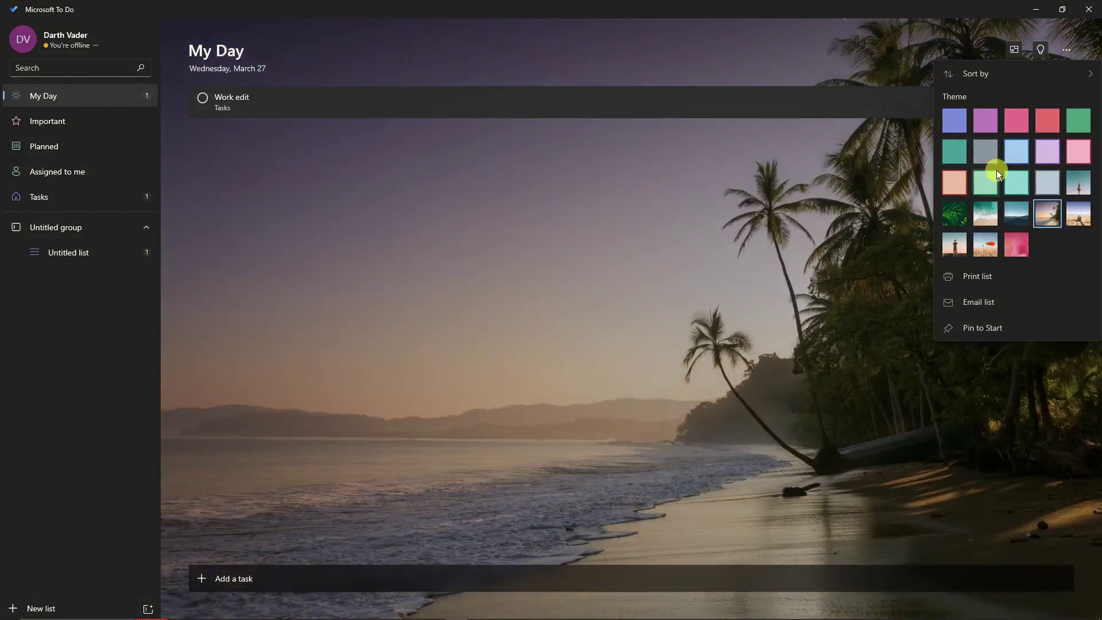
click(979, 75)
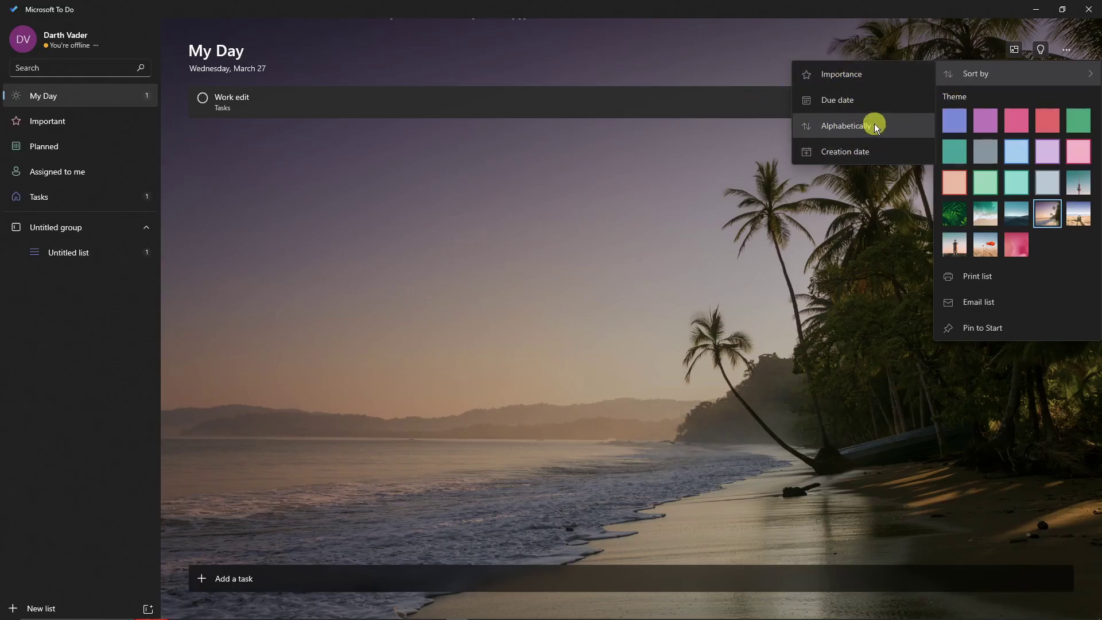
click(604, 365)
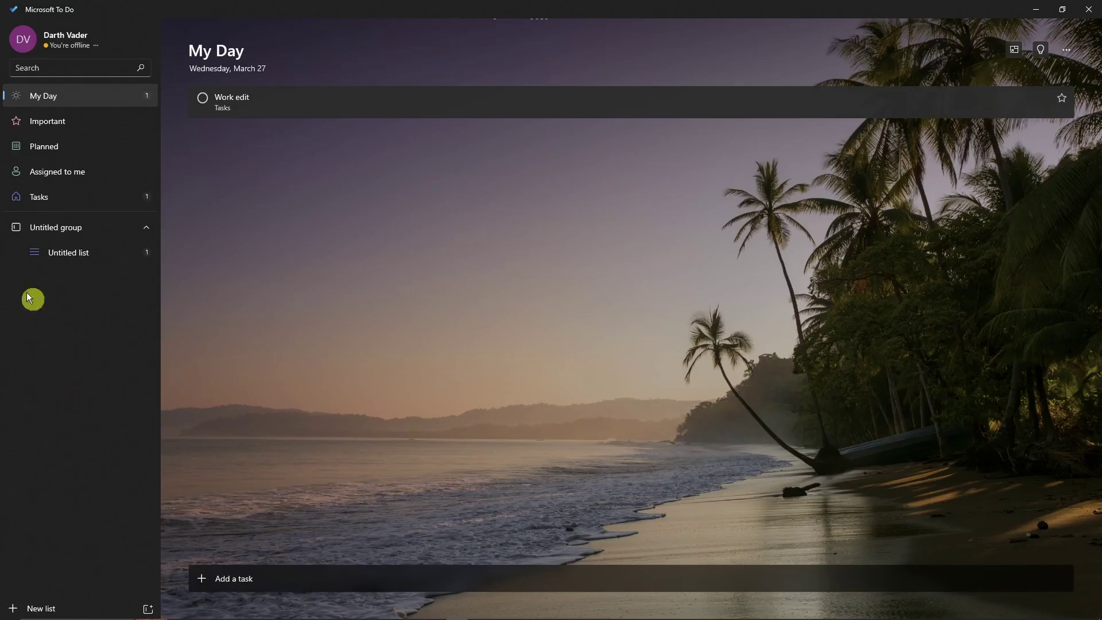
mouse_move(891, 612)
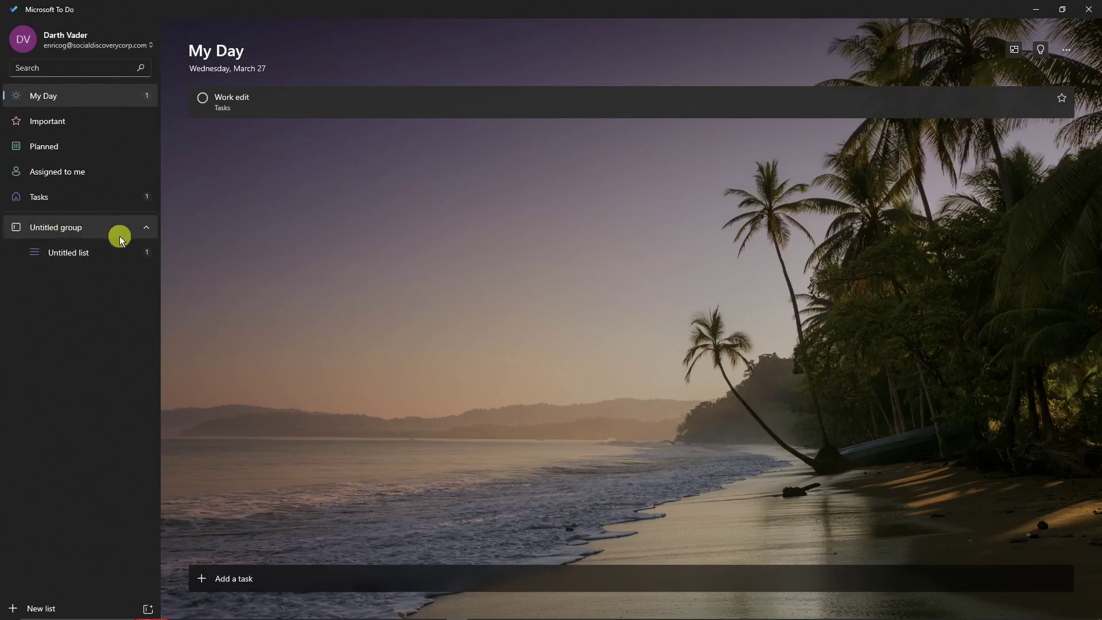
Delete the Untitled list with confirmation, then remove the empty Untitled group.
right_click(78, 229)
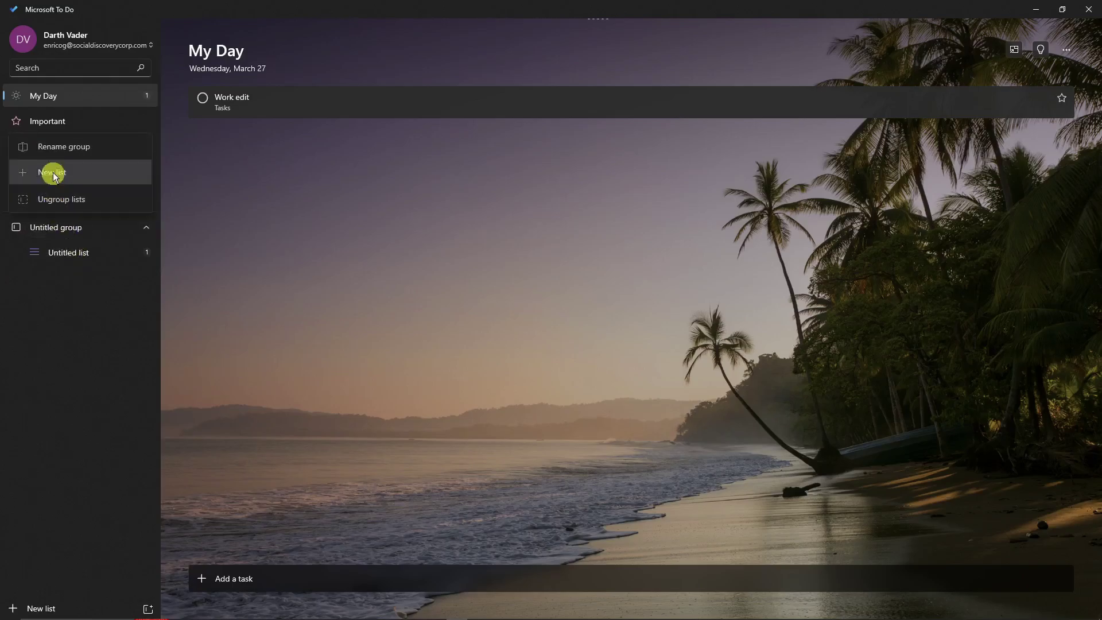
click(102, 284)
right_click(115, 255)
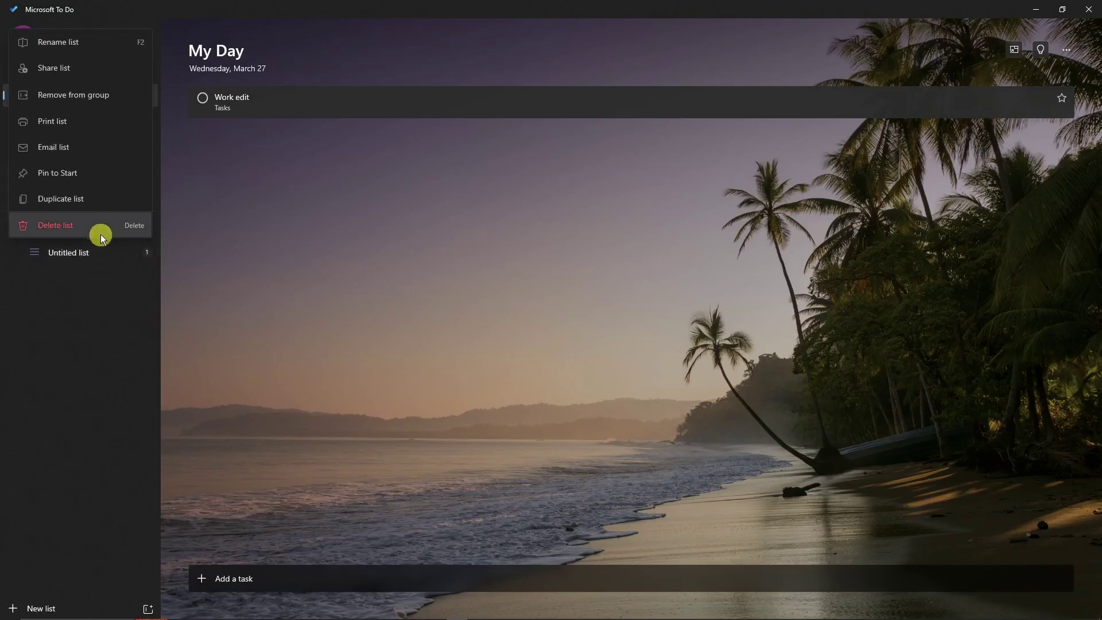
click(98, 233)
click(483, 344)
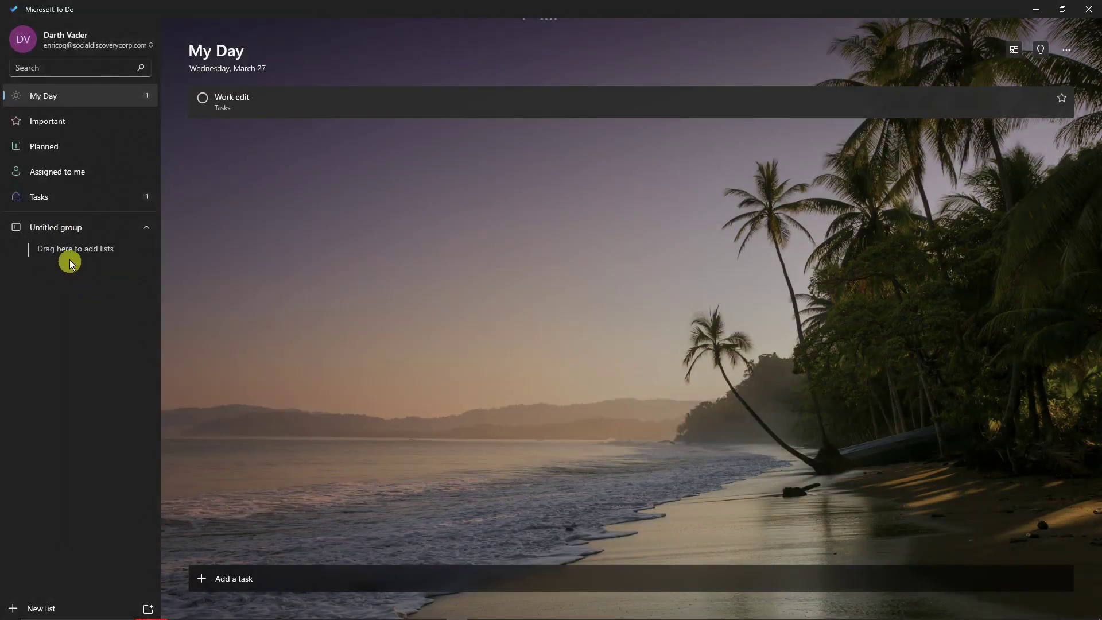
right_click(95, 230)
click(78, 203)
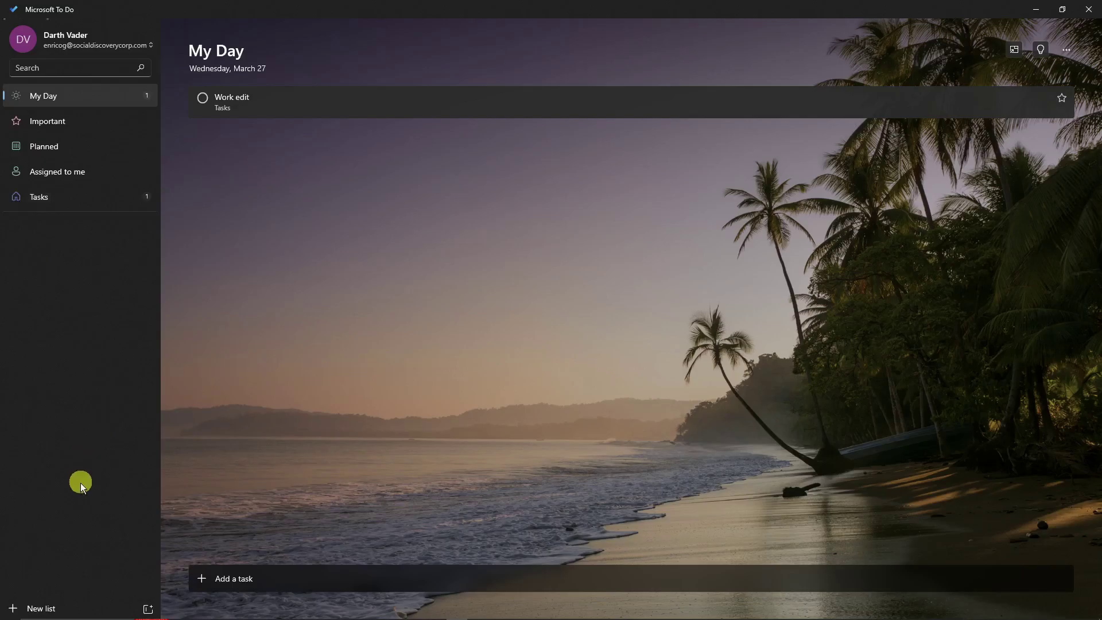
Create a new list titled 'SAMPLE LIST 1' and set a party-popper emoji as its icon.
click(49, 609)
key(Return)
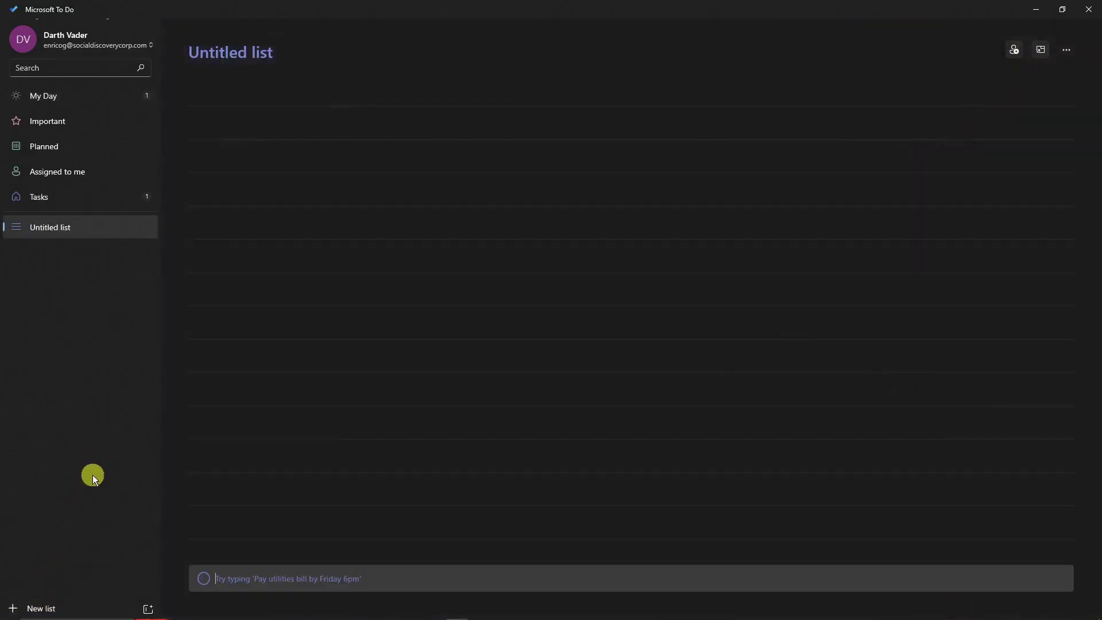
click(249, 52)
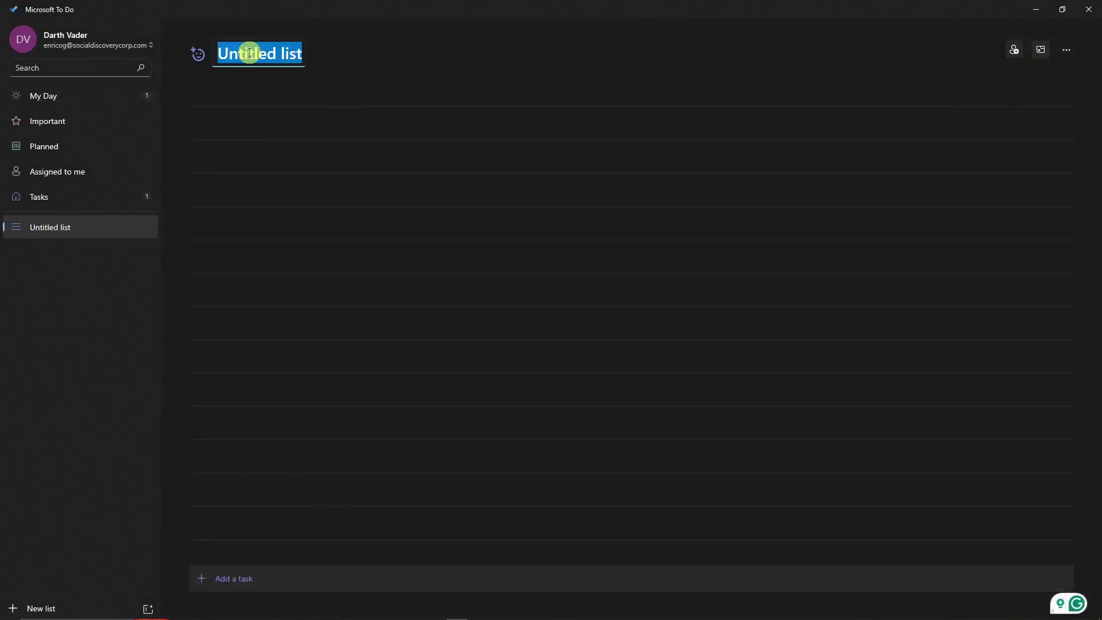
text(SAMPLE LIST 1)
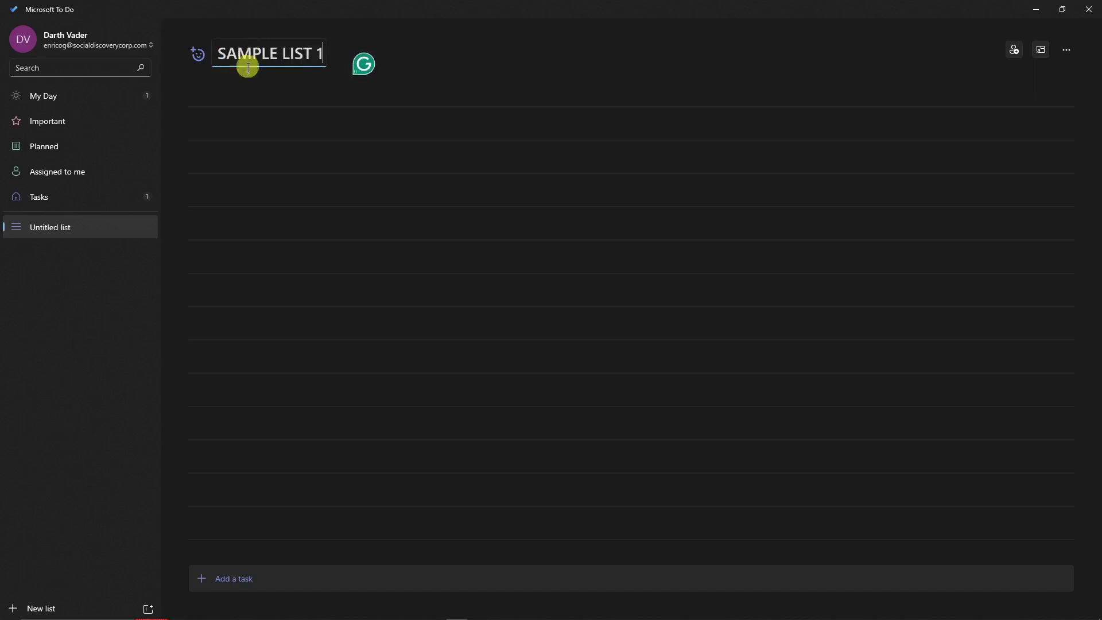
click(197, 54)
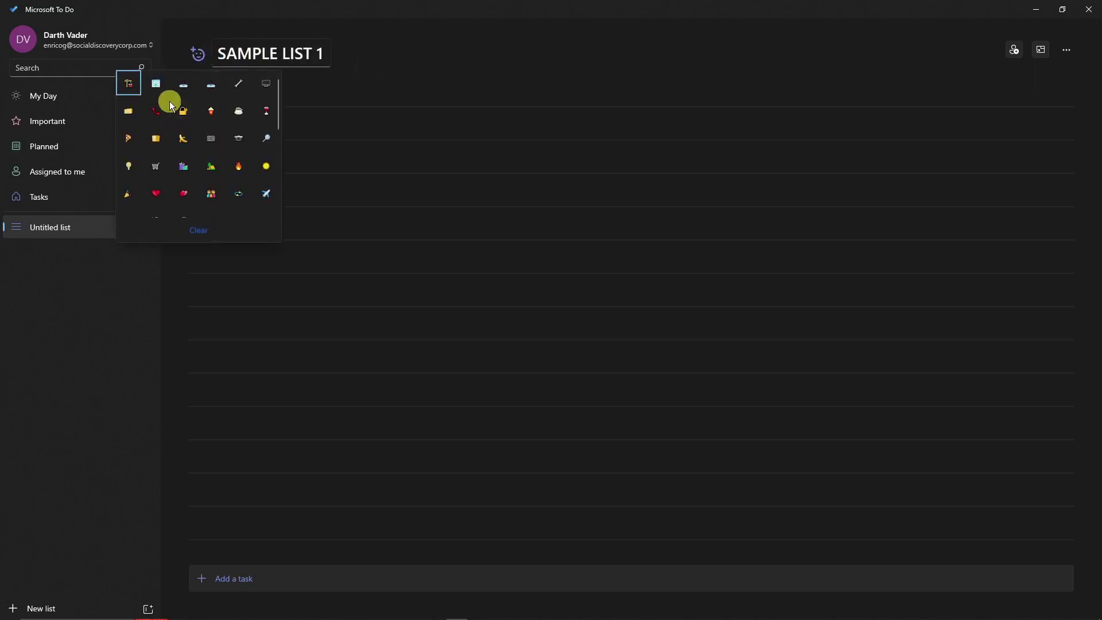
click(129, 193)
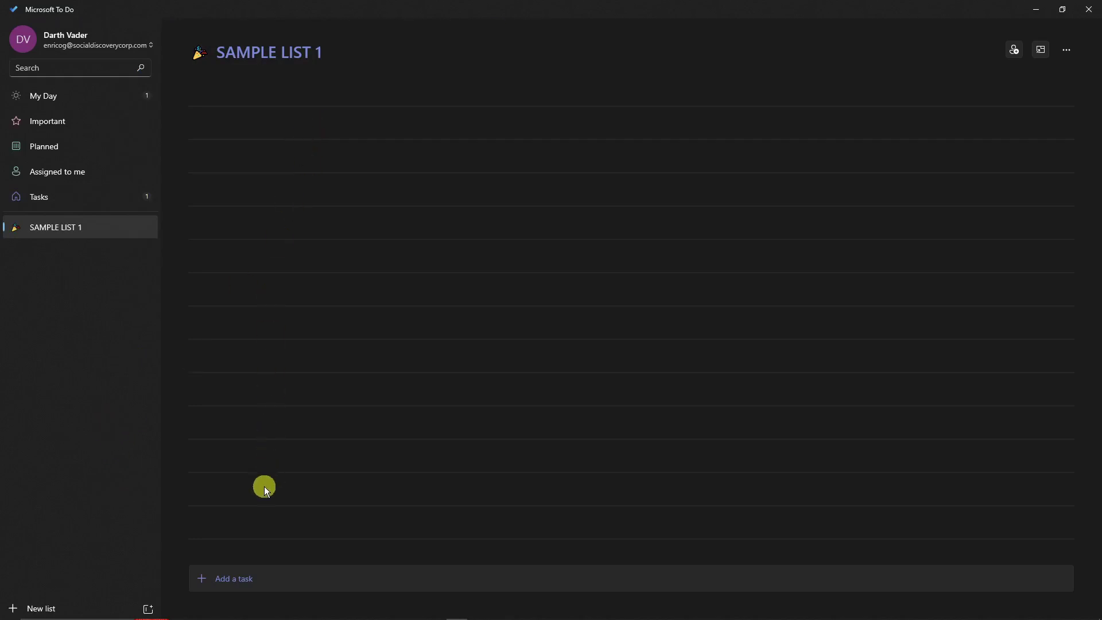
Add the tasks 'Work Task' and 'Personal Task' to SAMPLE LIST 1.
click(199, 578)
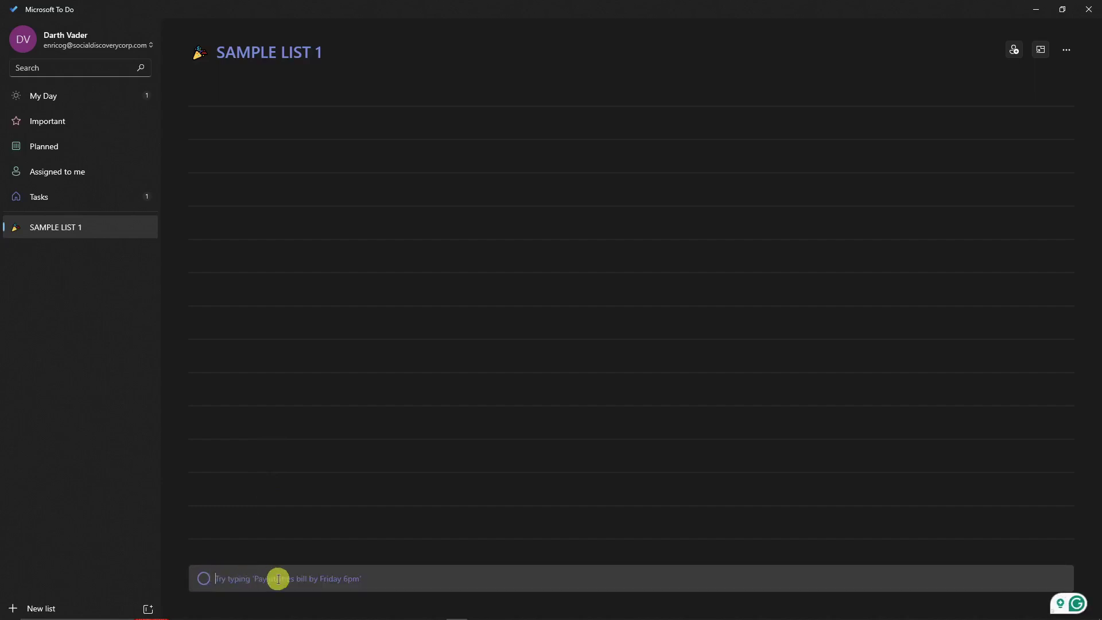
text(Work Taks)
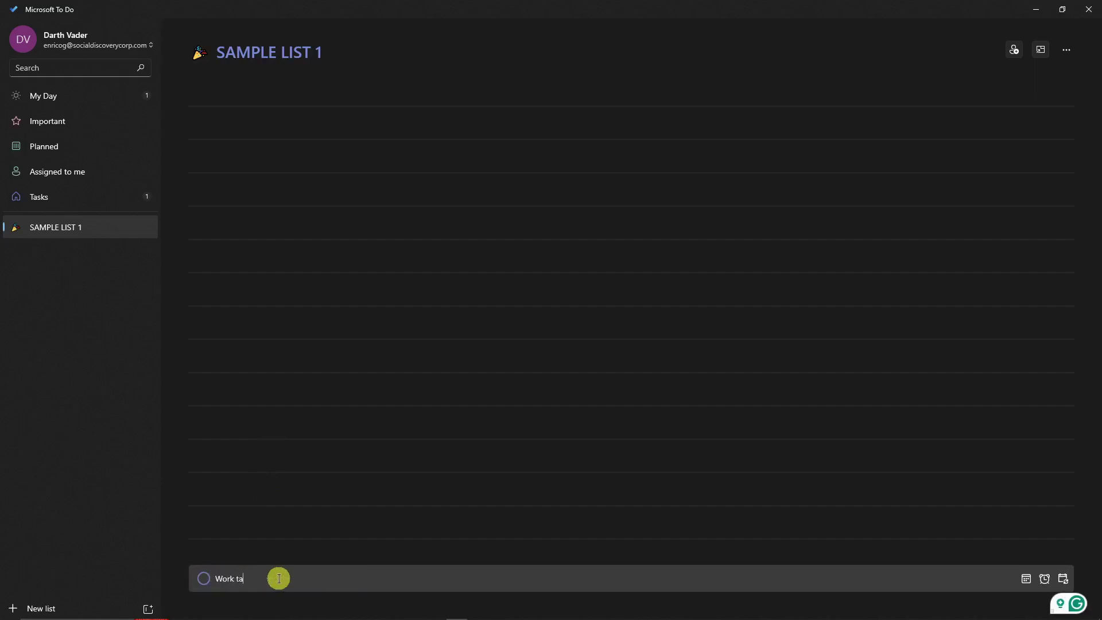
key(BackSpace)
key(BackSpace)
text(sk)
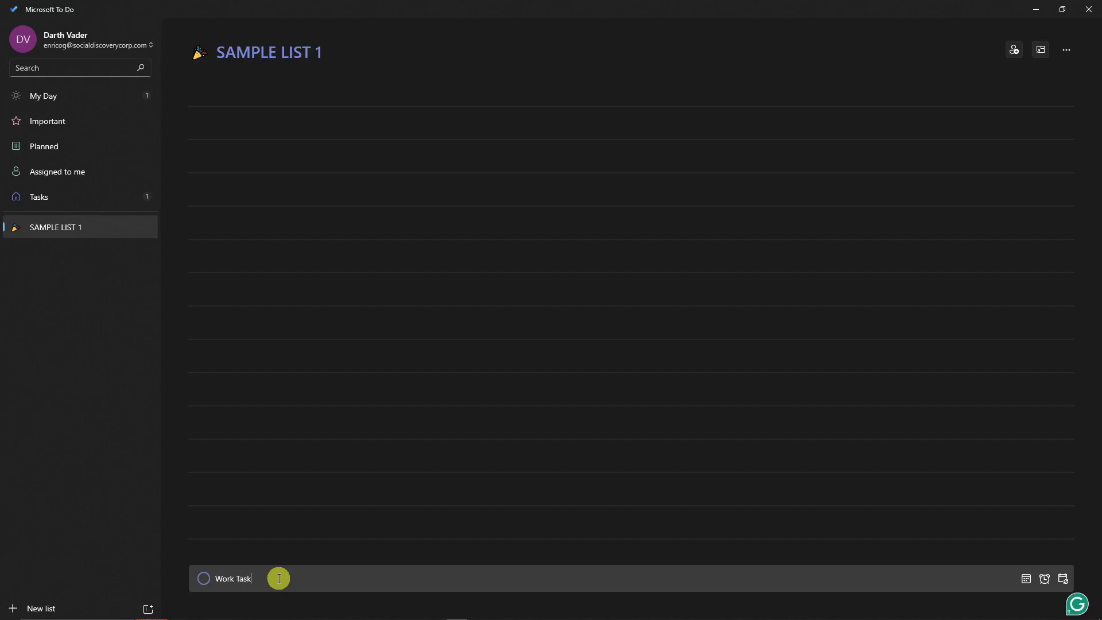
key(Return)
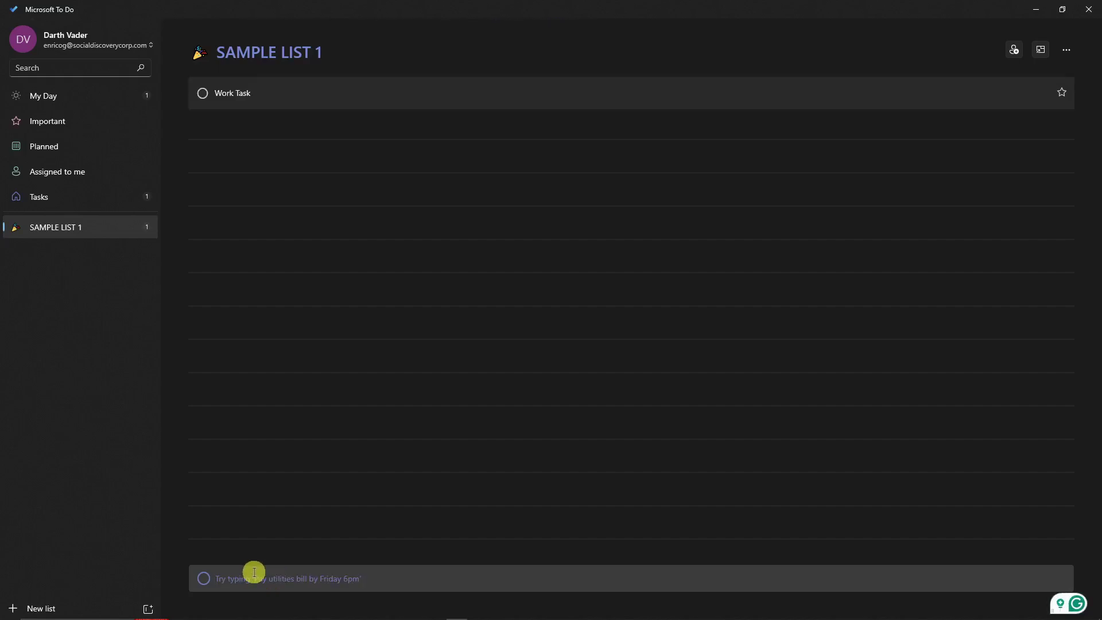
text(Personal Task)
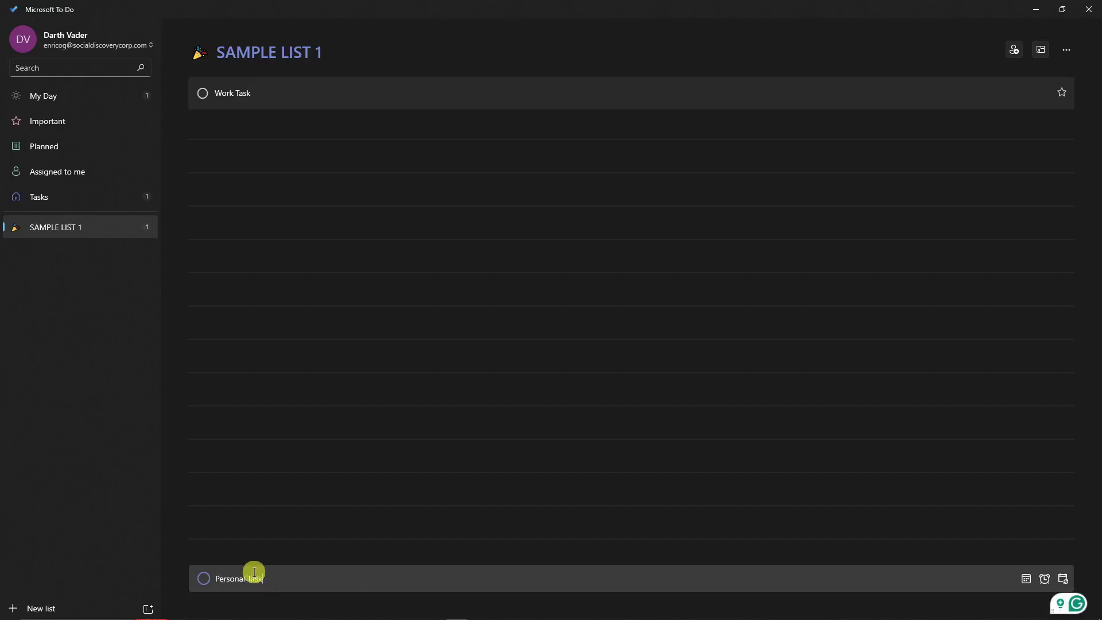
key(Return)
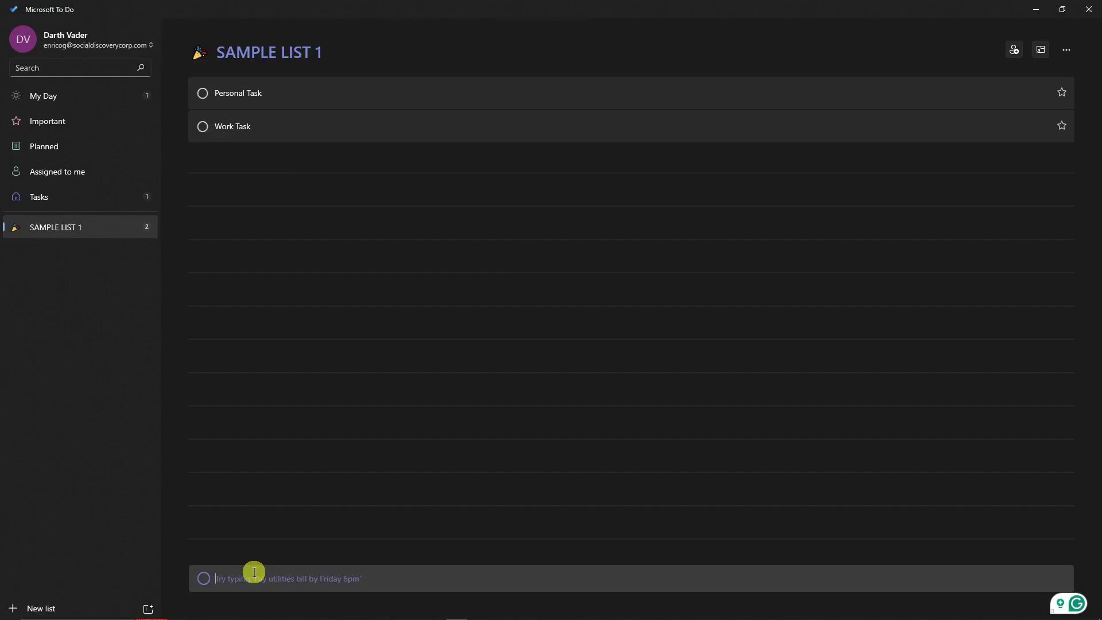
Add the tasks 'Basketball' and 'Eating' to the list.
text(Basketvb)
key(BackSpace)
key(BackSpace)
key(BackSpace)
key(BackSpace)
text(etvb)
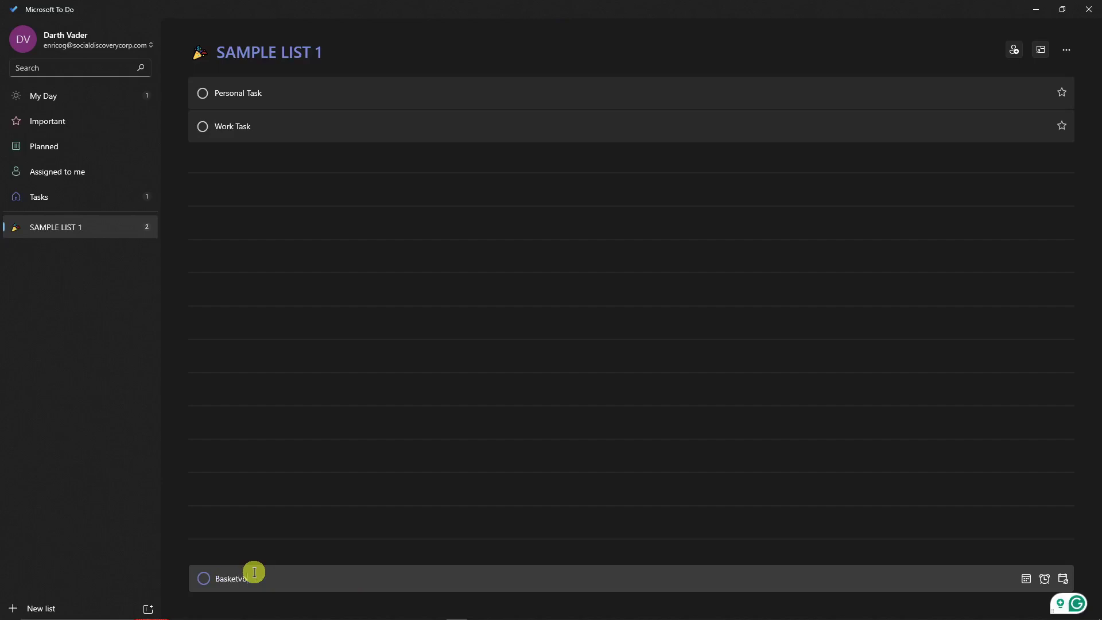
key(BackSpace)
key(BackSpace)
text(ball)
key(Return)
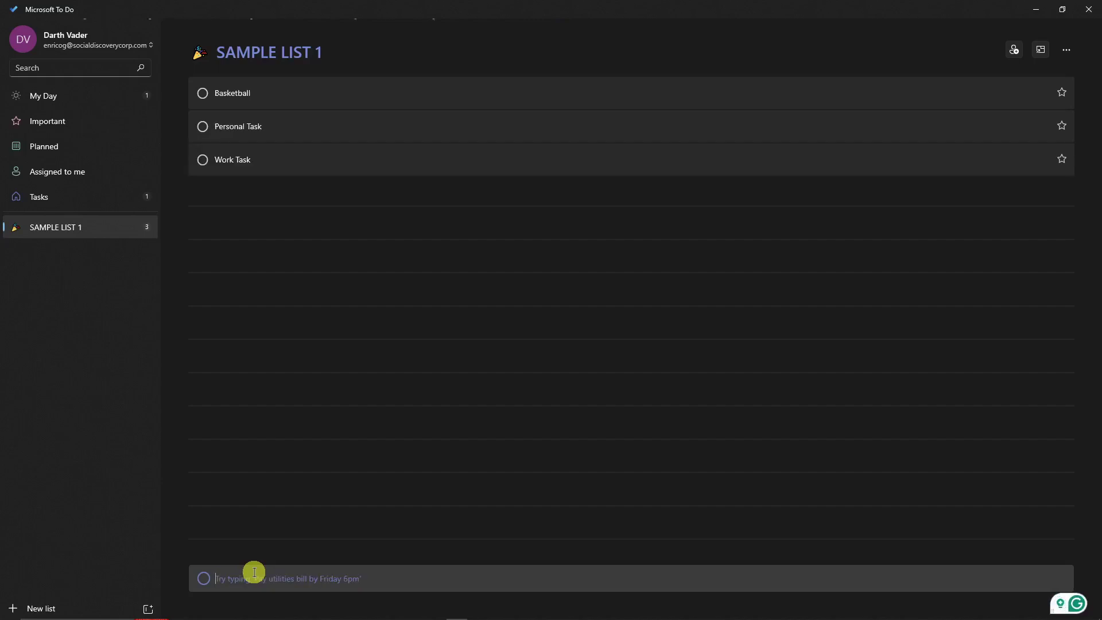
text(Eating)
key(Return)
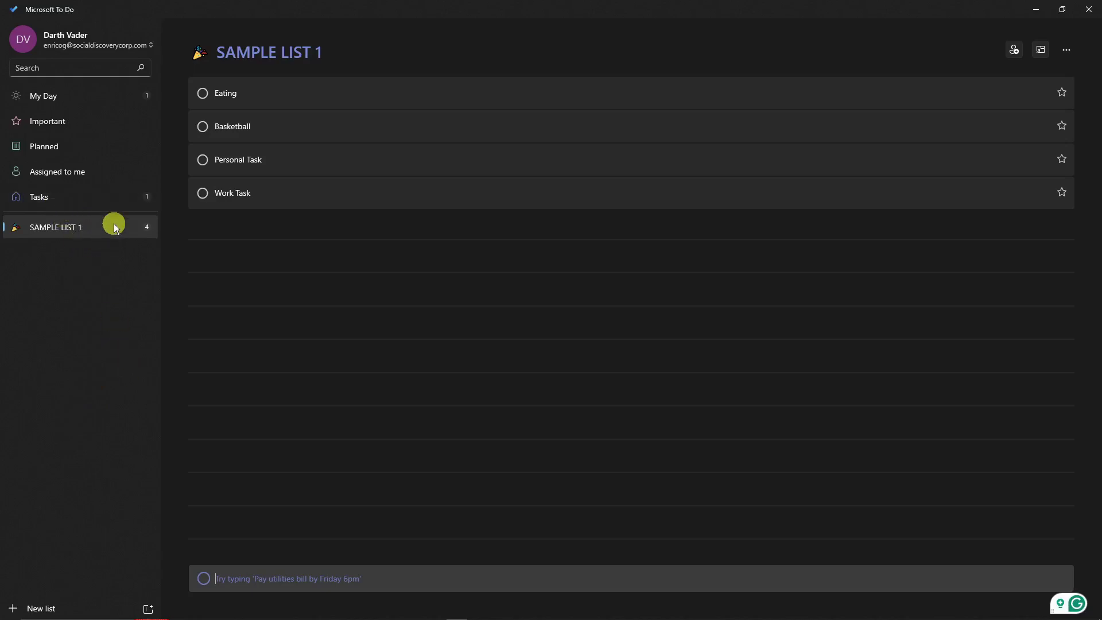
In My Day, add the tasks 'Basketball', 'Sample Task 2' and 'Sample personal task 1'.
click(55, 95)
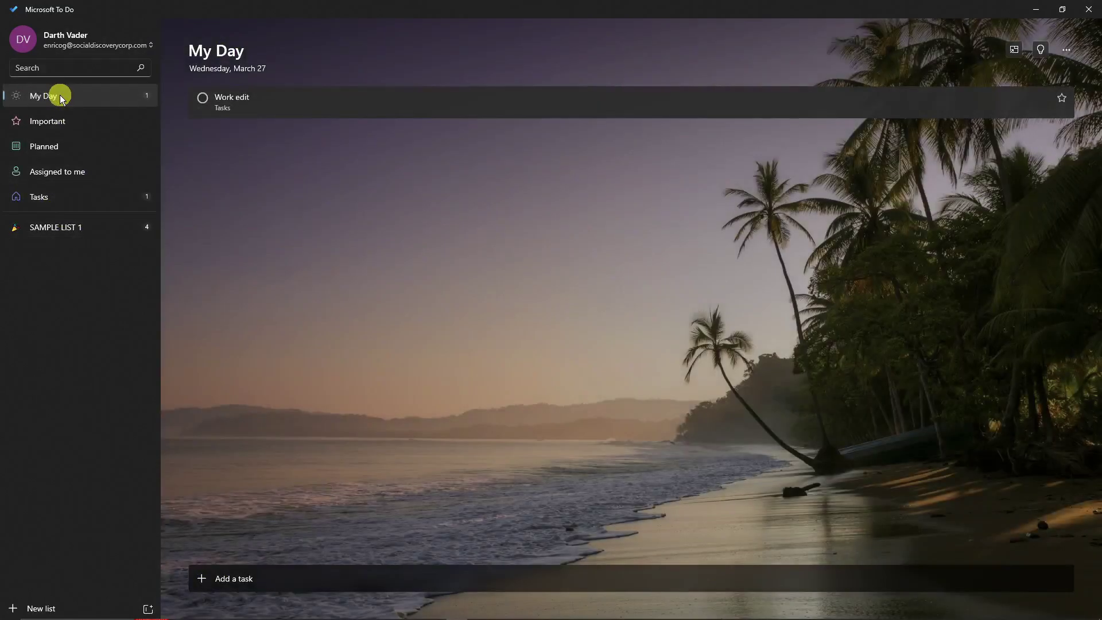
click(349, 585)
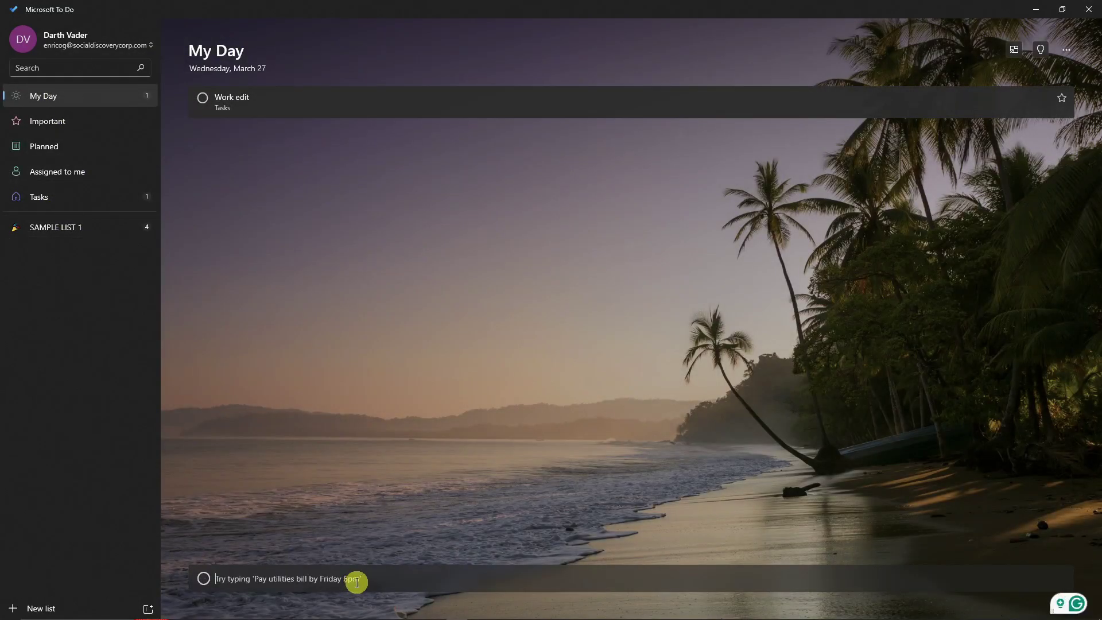
text(Basketball)
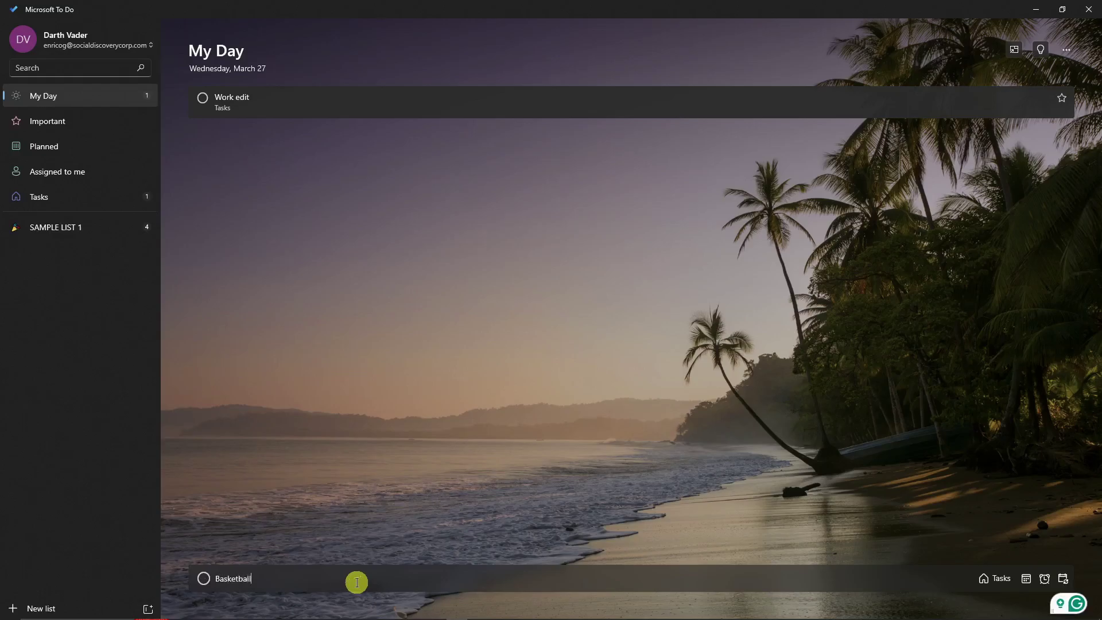
key(Return)
text(S)
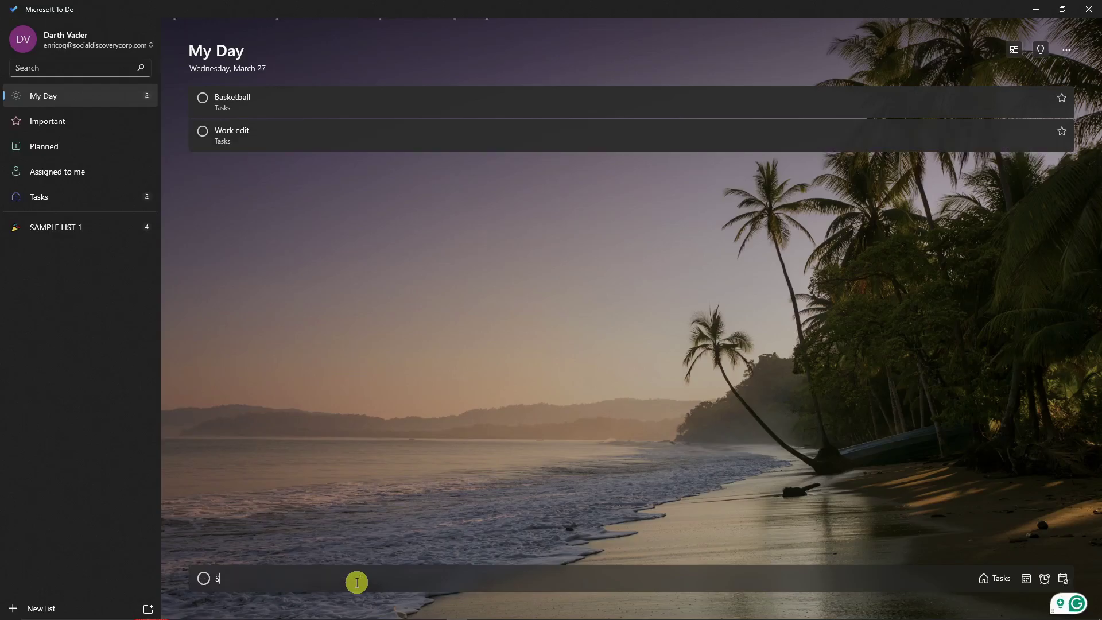
text(ample Task 2)
key(Return)
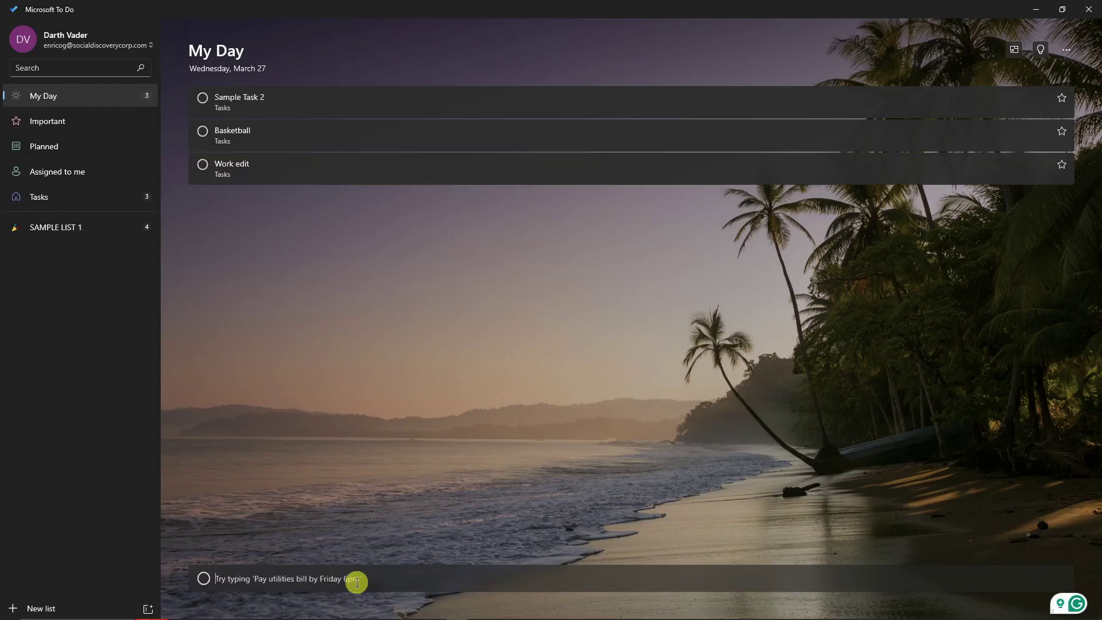
text(Sample p)
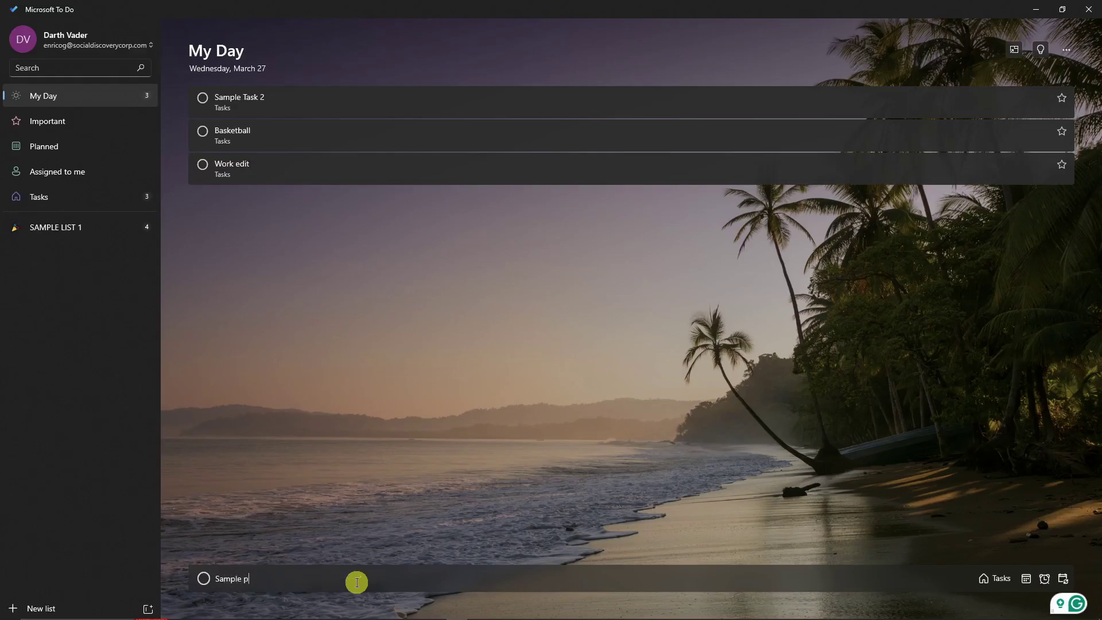
text(ersonal task 1)
key(Return)
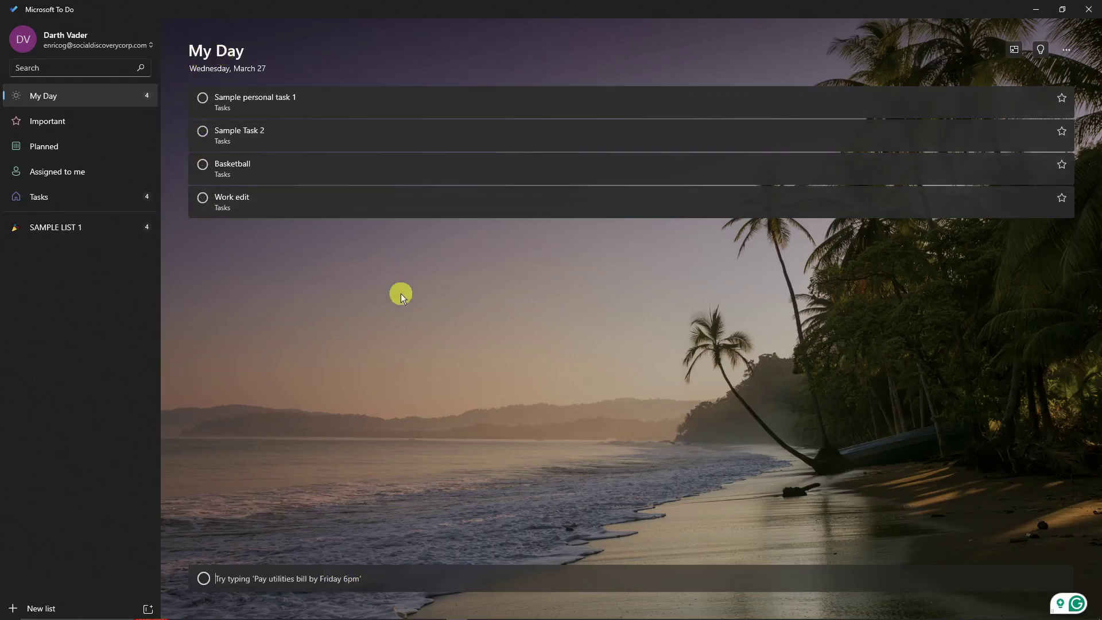
Apply the safari photo background theme to SAMPLE LIST 1.
click(63, 229)
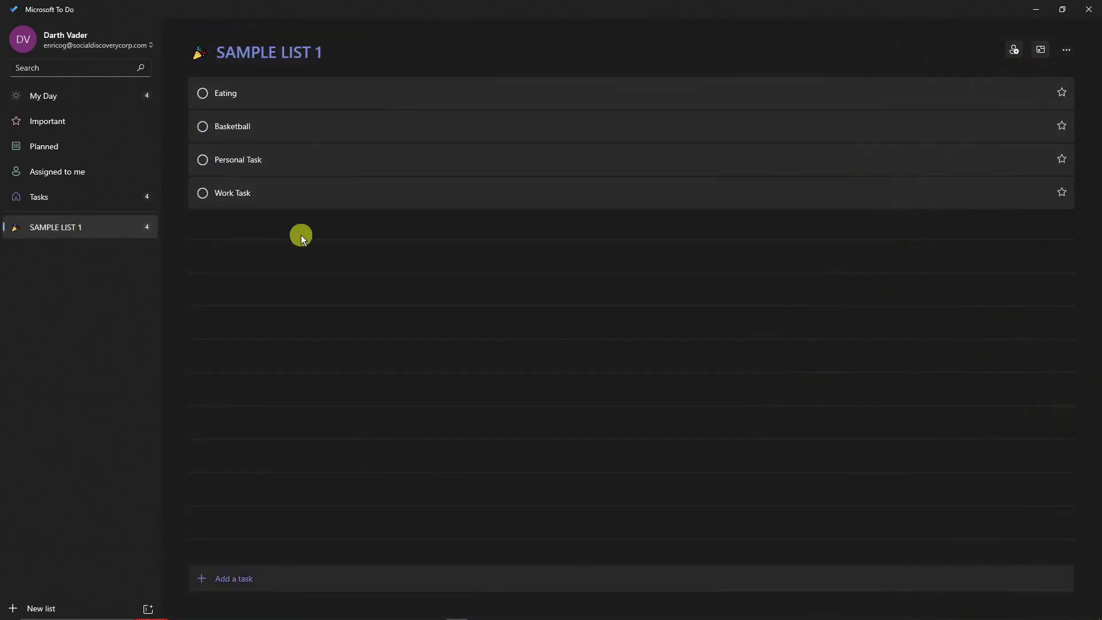
click(1069, 48)
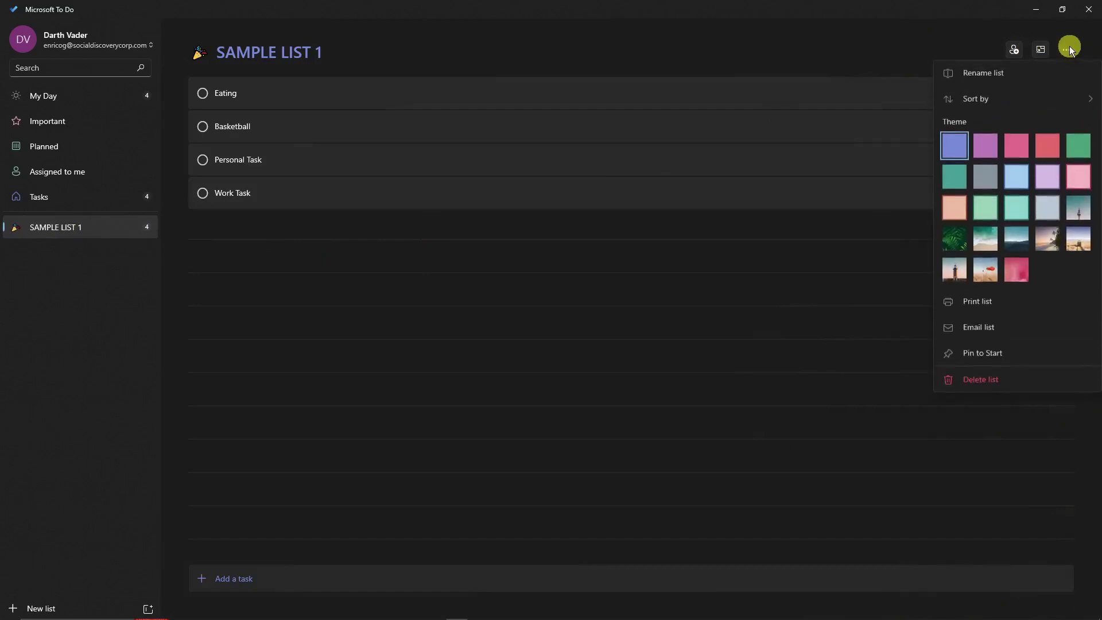
click(1078, 240)
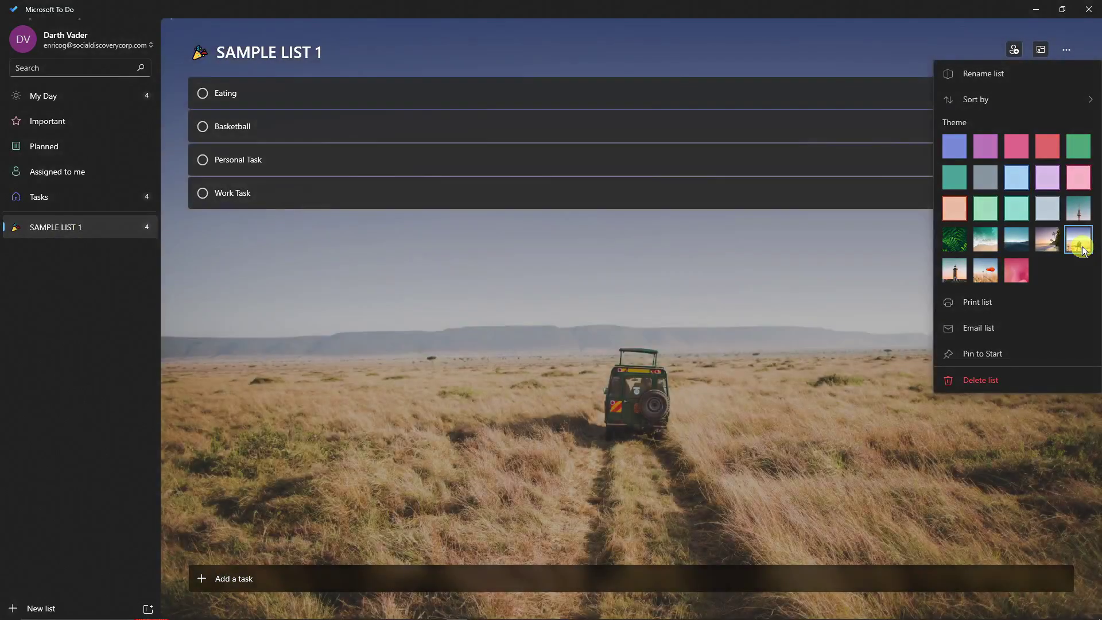
click(82, 296)
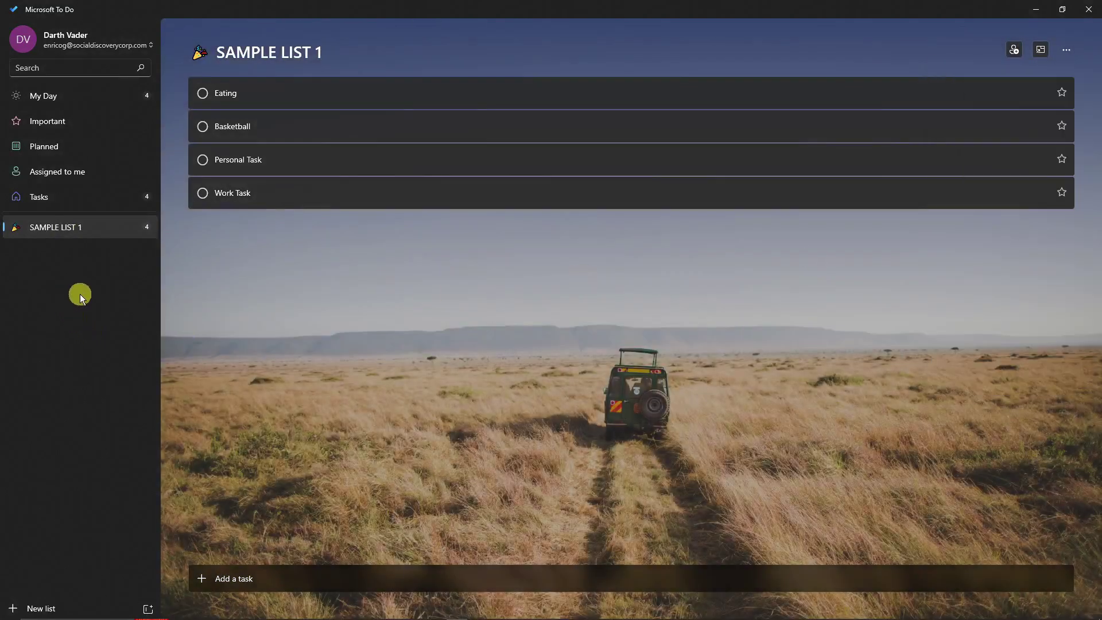
Switch between My Day and SAMPLE LIST 1 twice, ending on SAMPLE LIST 1.
click(73, 102)
click(95, 228)
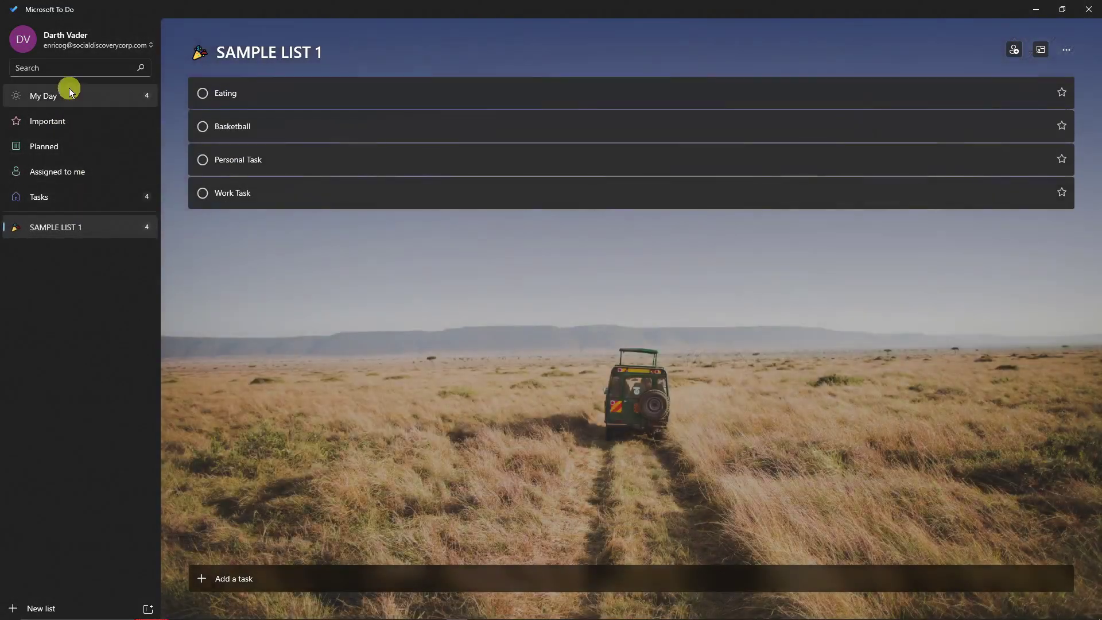
click(82, 104)
click(99, 237)
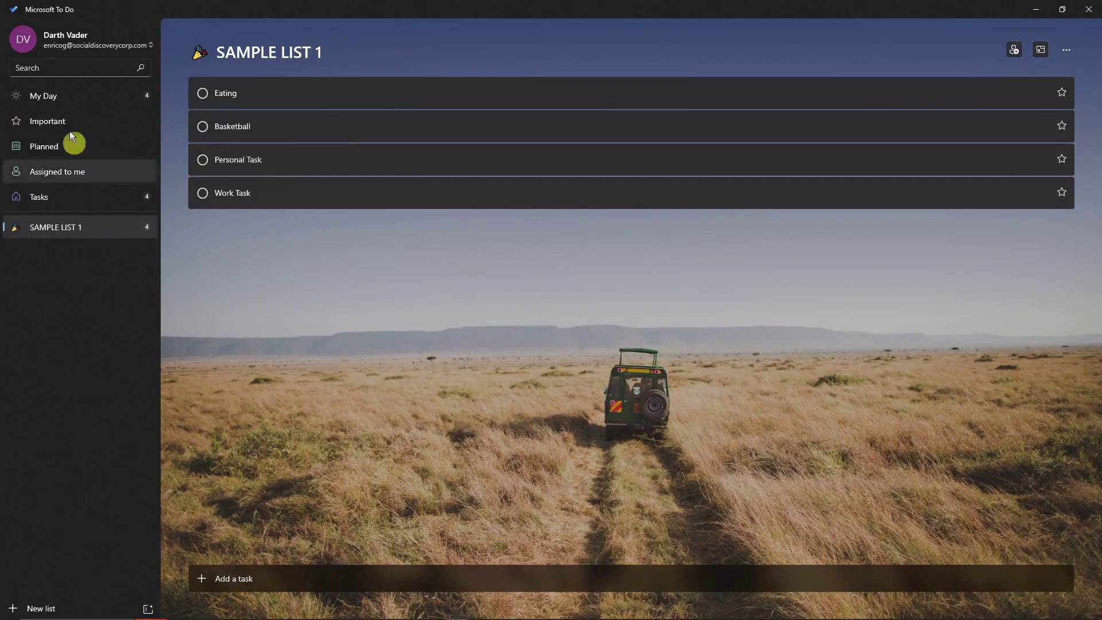
In My Day, drag Sample personal task 1 to the bottom so Basketball sits first.
click(77, 96)
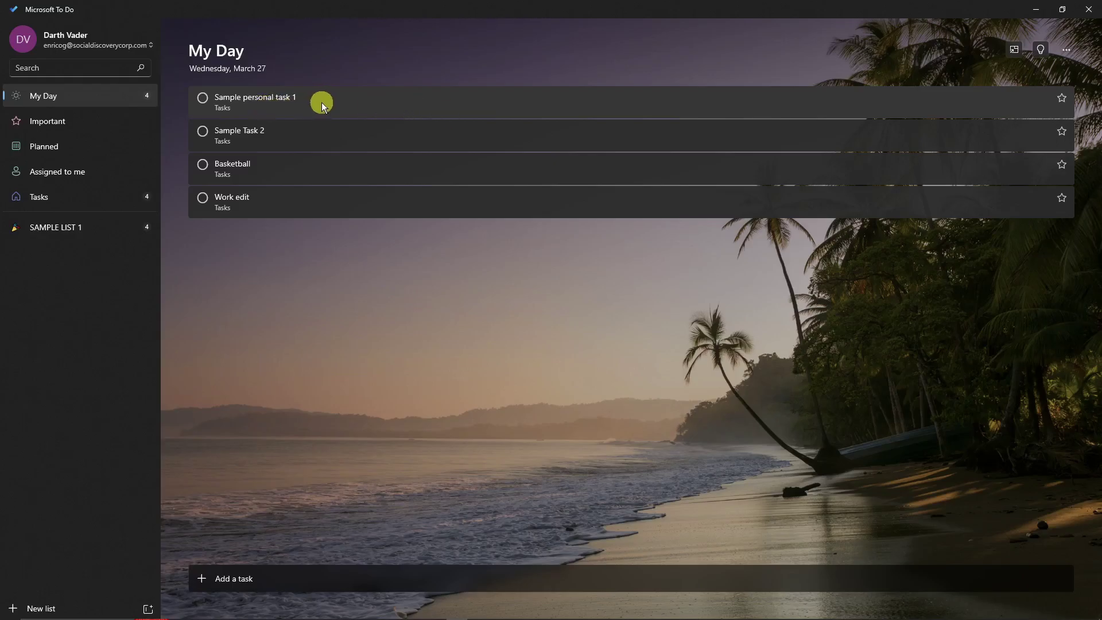
drag(484, 98, 417, 219)
drag(364, 146, 382, 104)
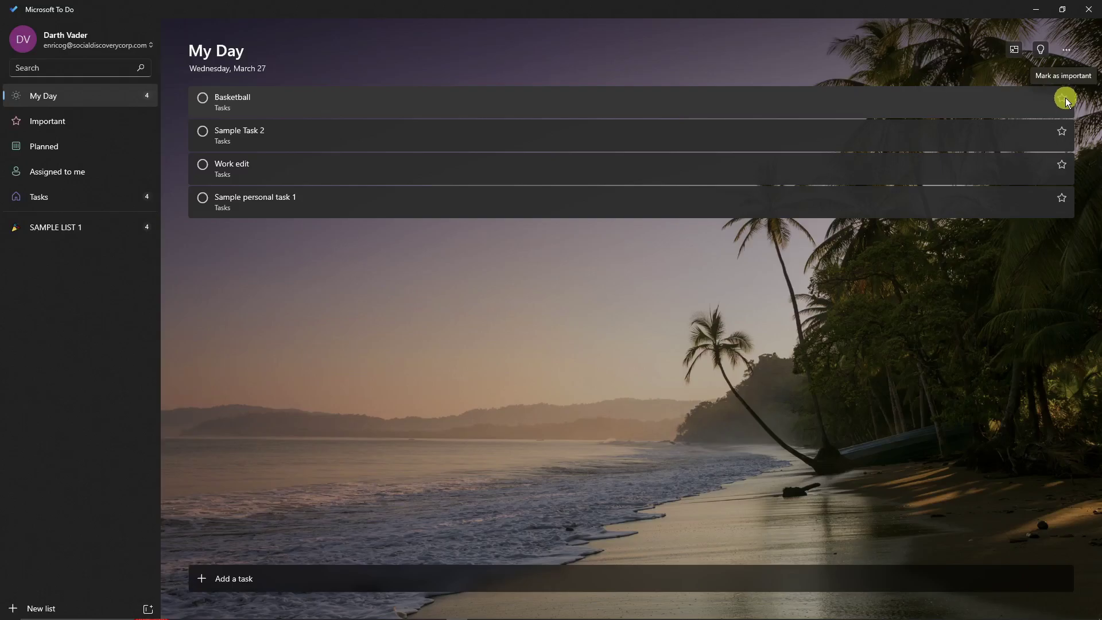
Star the Basketball task and give the Important list the starry night-desert photo background.
click(1065, 100)
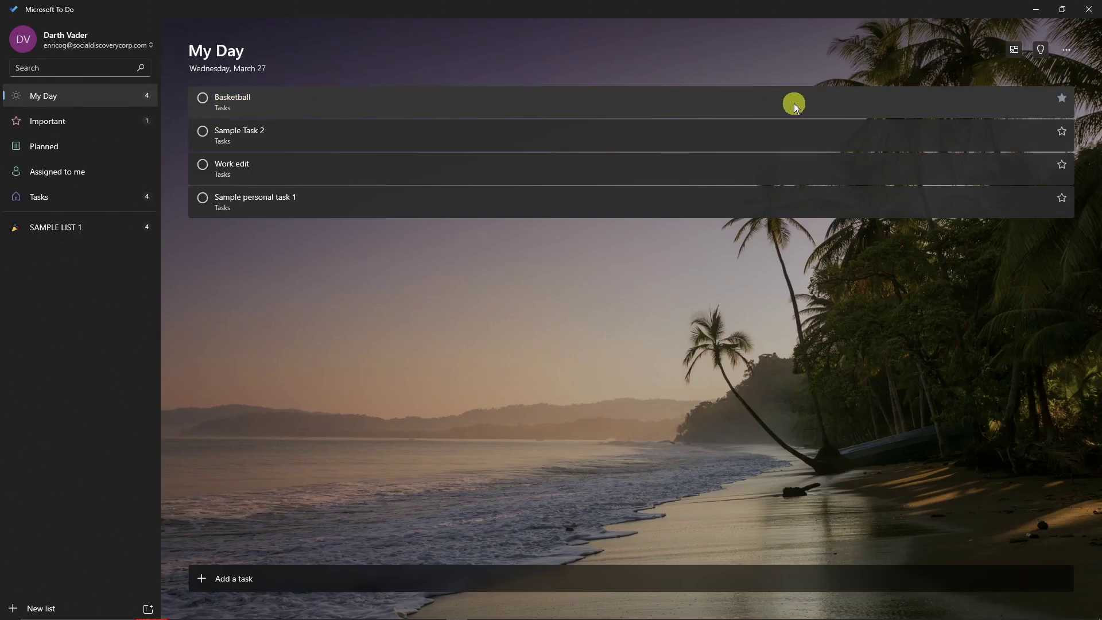
click(100, 122)
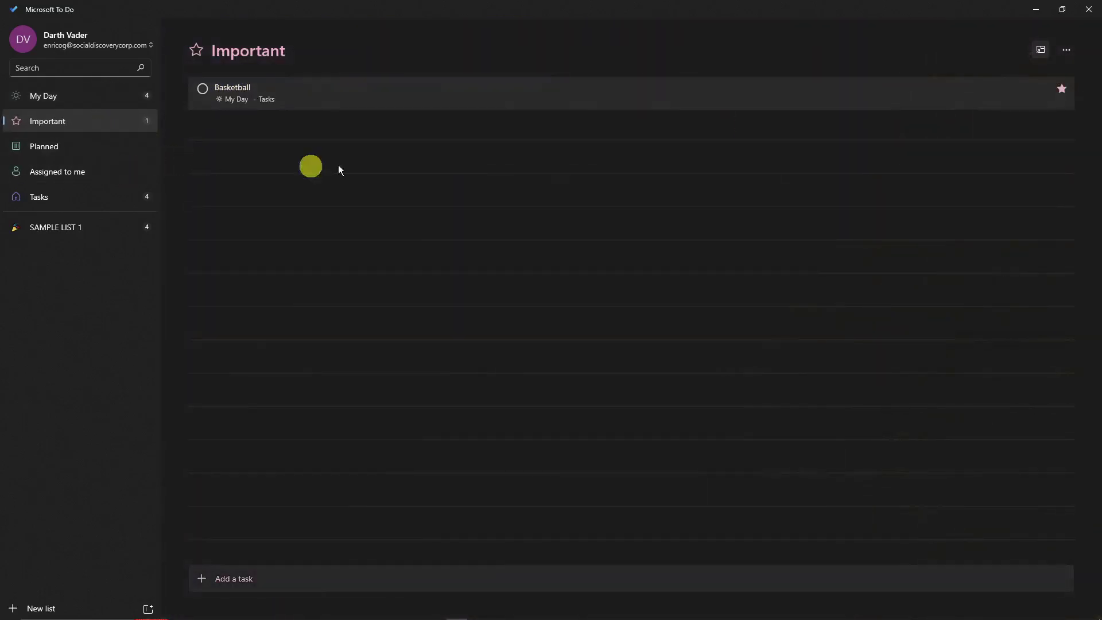
click(1066, 49)
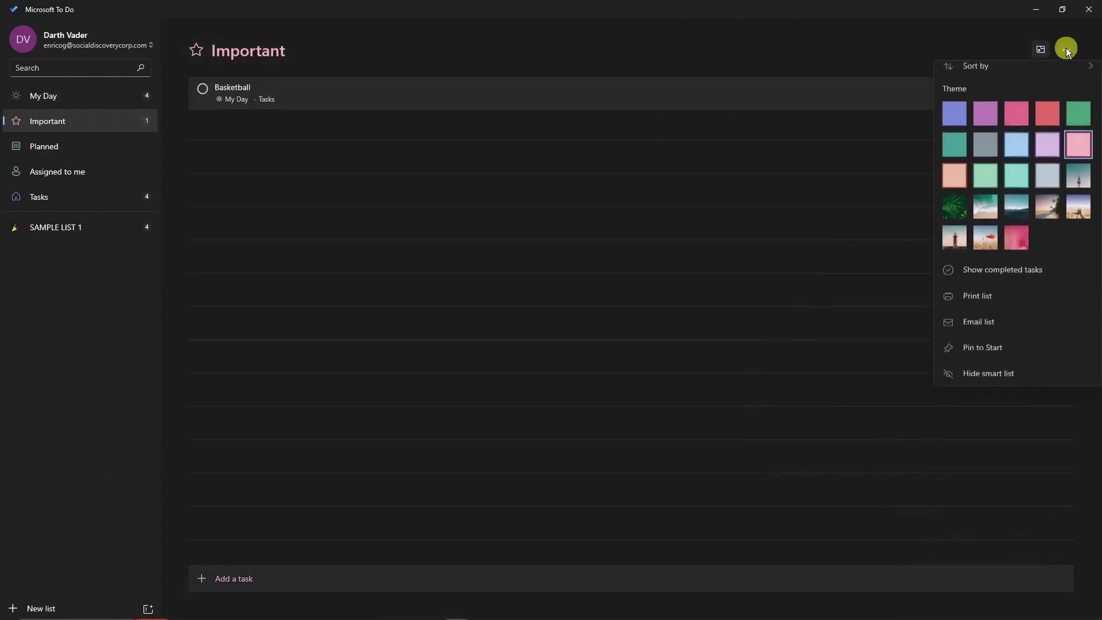
click(1028, 221)
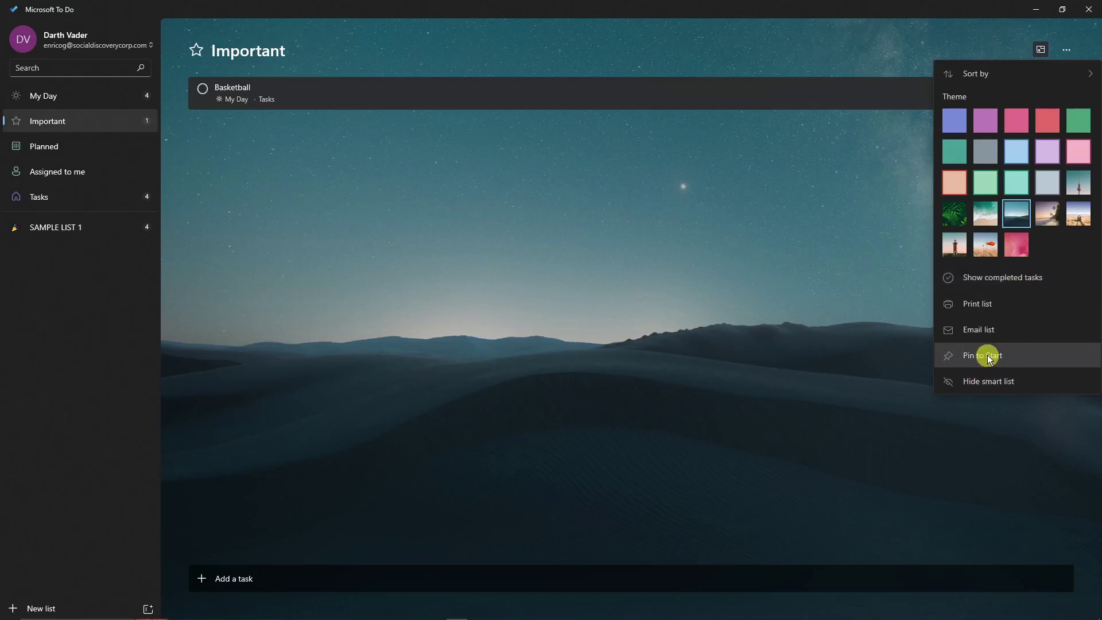
Mark Basketball completed in My Day and make Important show completed tasks.
click(19, 405)
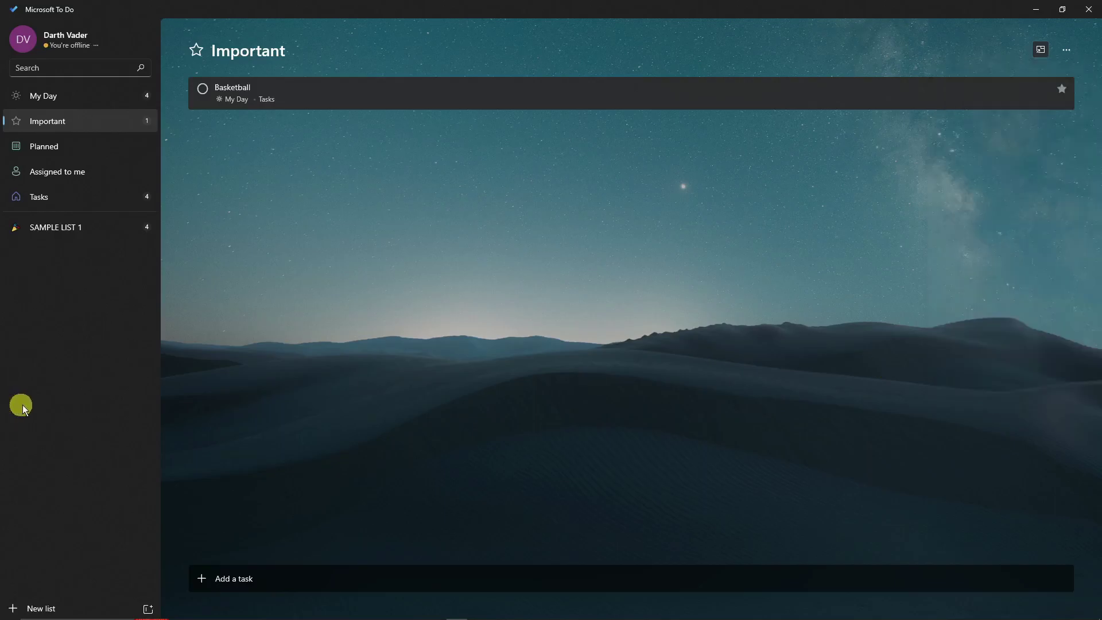
click(71, 99)
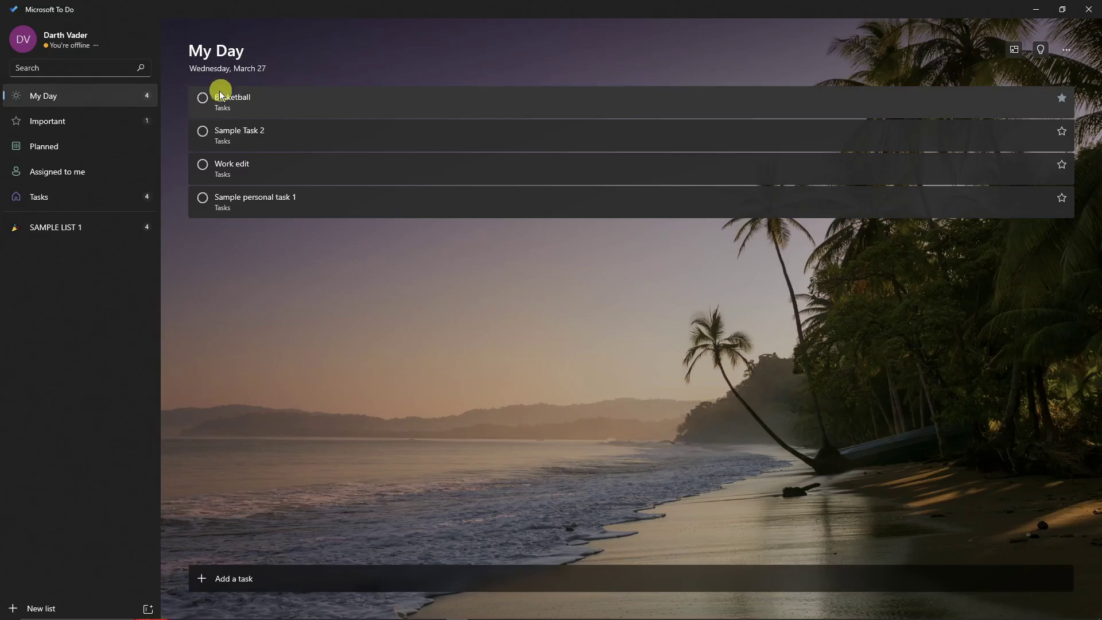
click(203, 98)
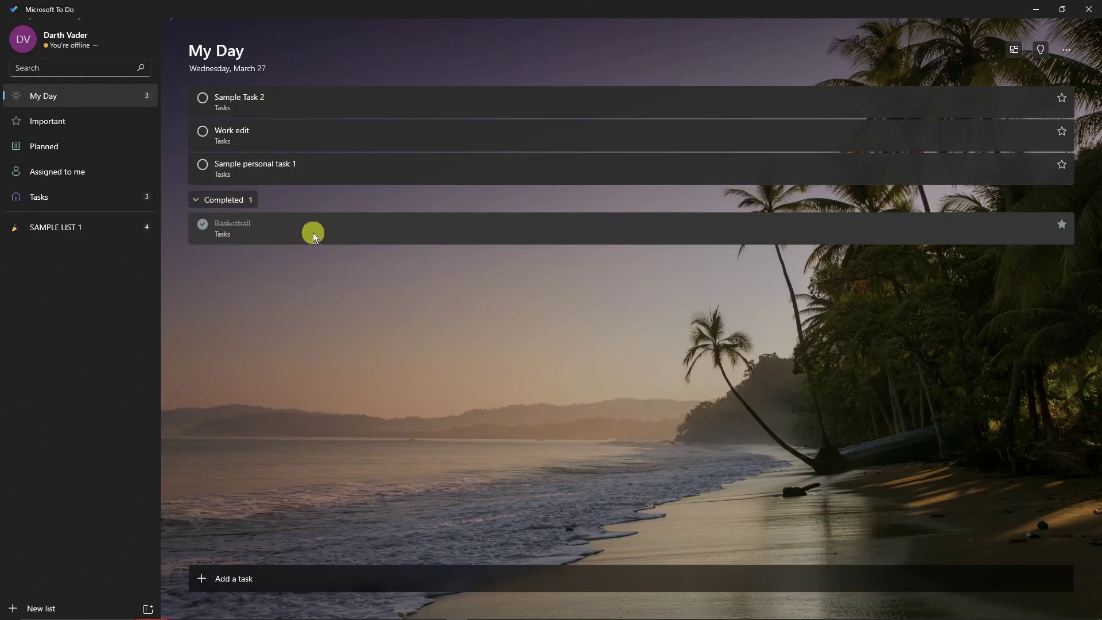
click(89, 123)
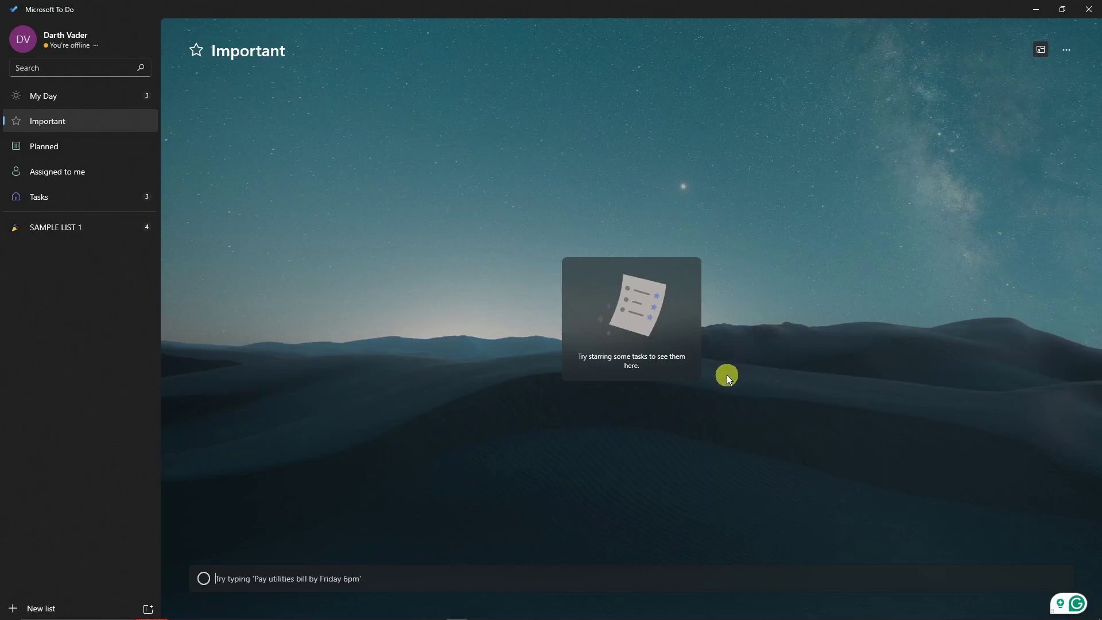
click(1066, 49)
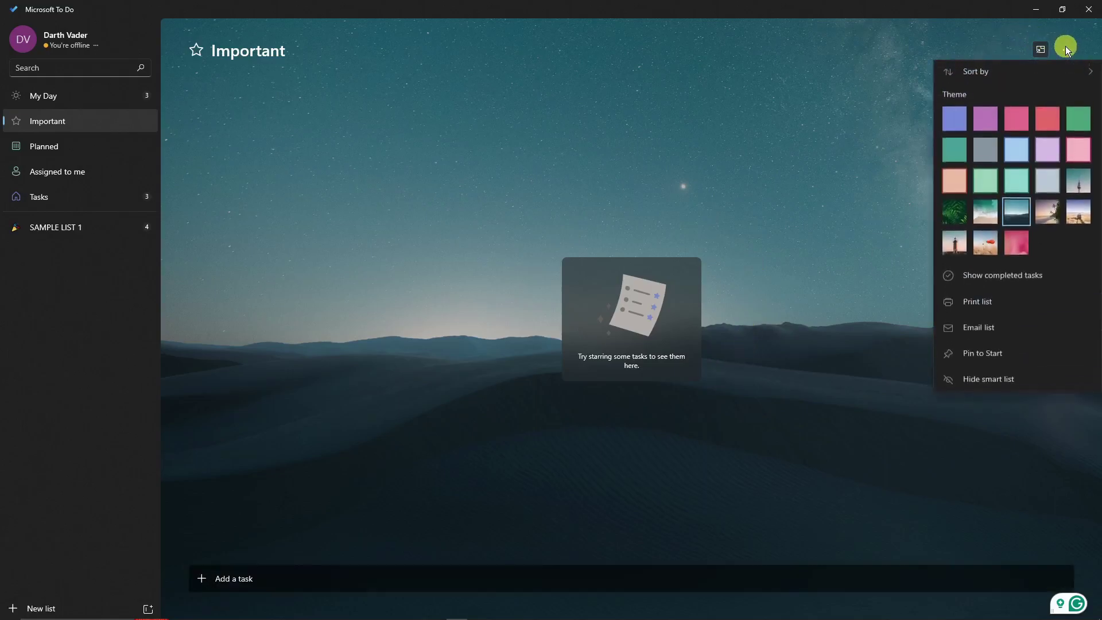
click(995, 282)
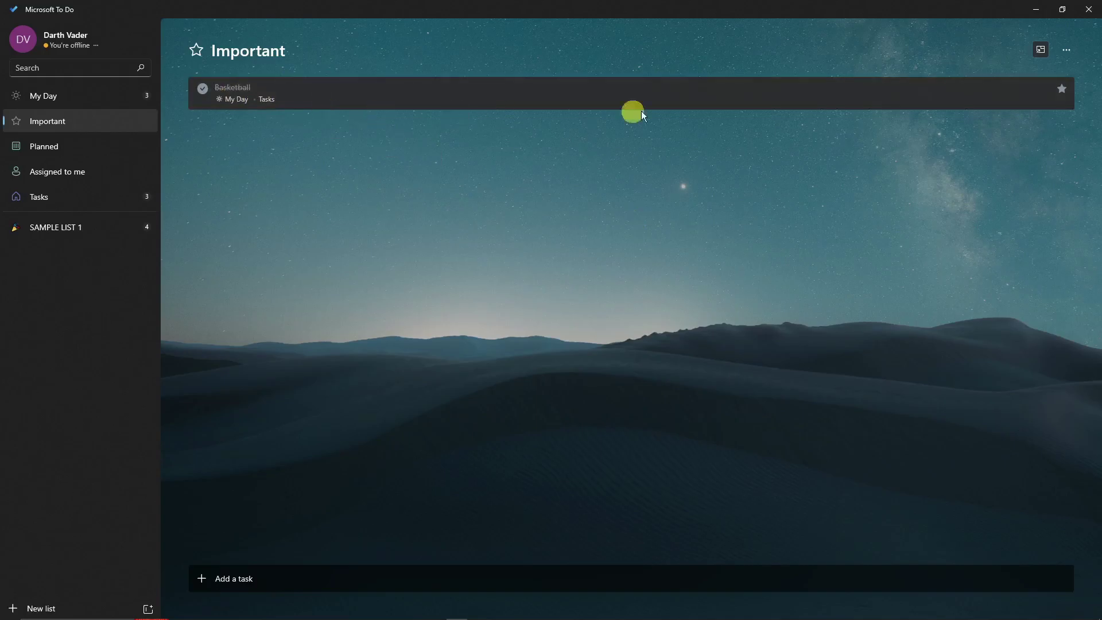
Unstar Basketball and set it back to not completed in My Day.
click(1061, 89)
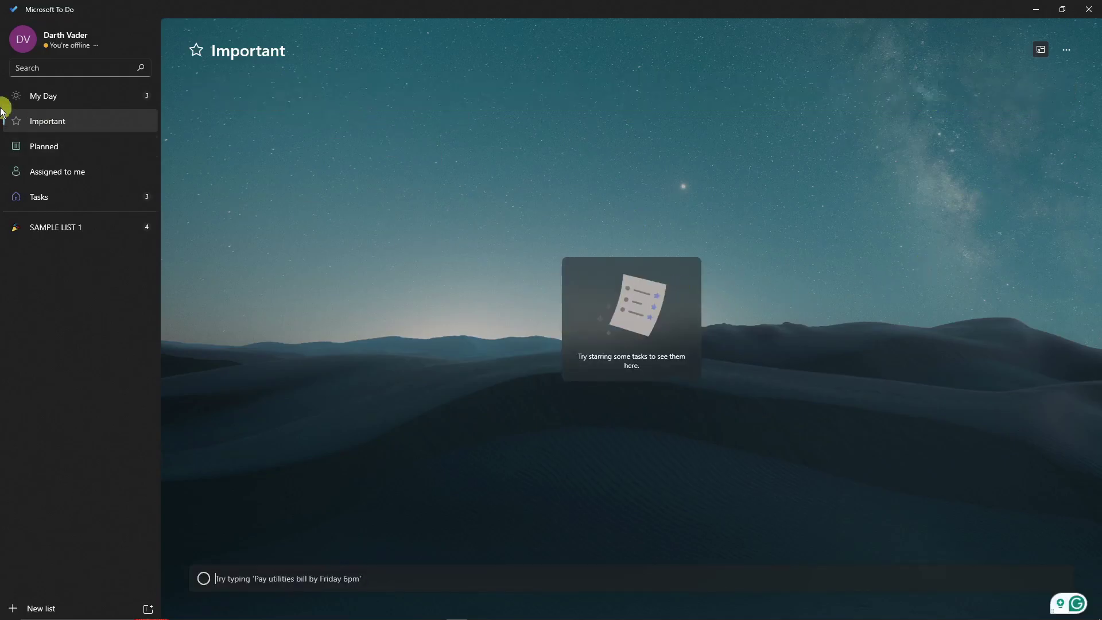
click(63, 97)
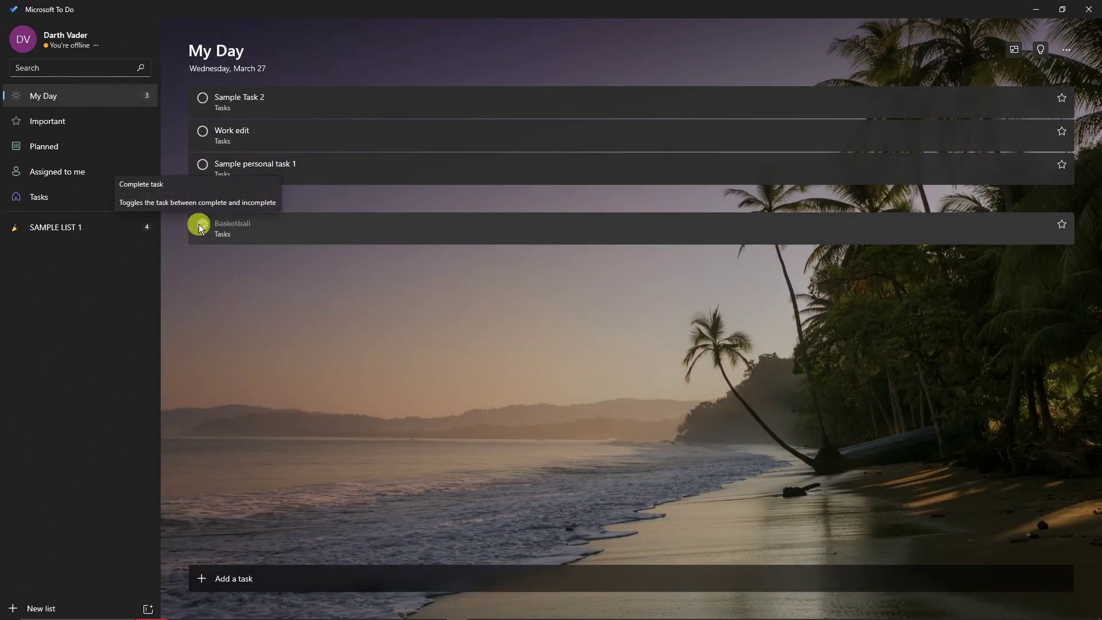
click(201, 224)
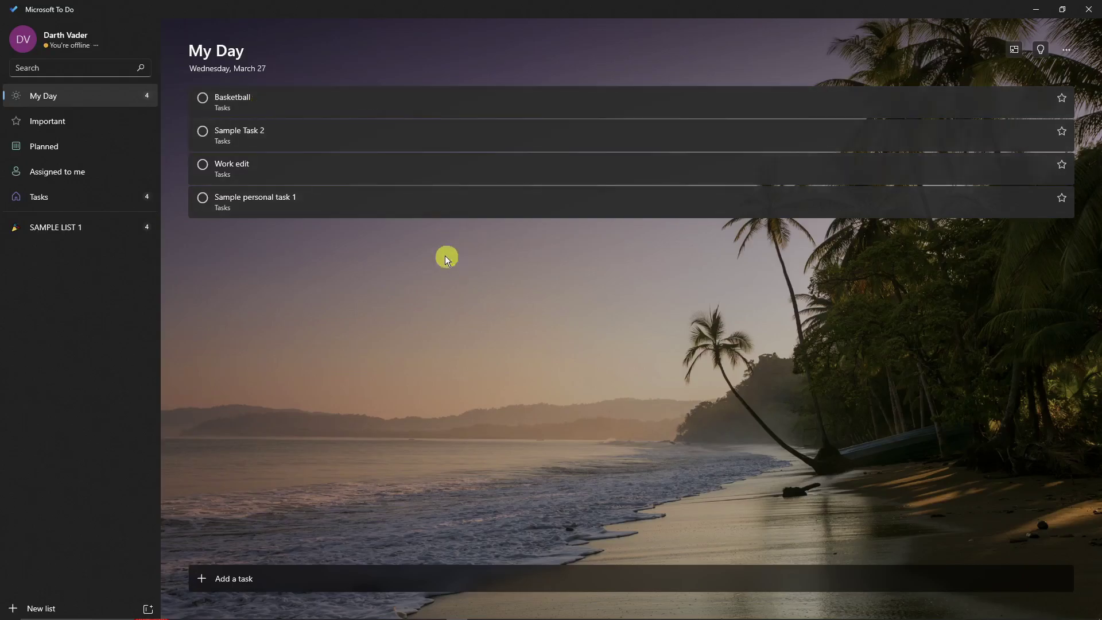
Add steps 'Write a script' and 'Raw Files' to Work edit, plus the note 'SAMPLE NOTE'.
click(332, 174)
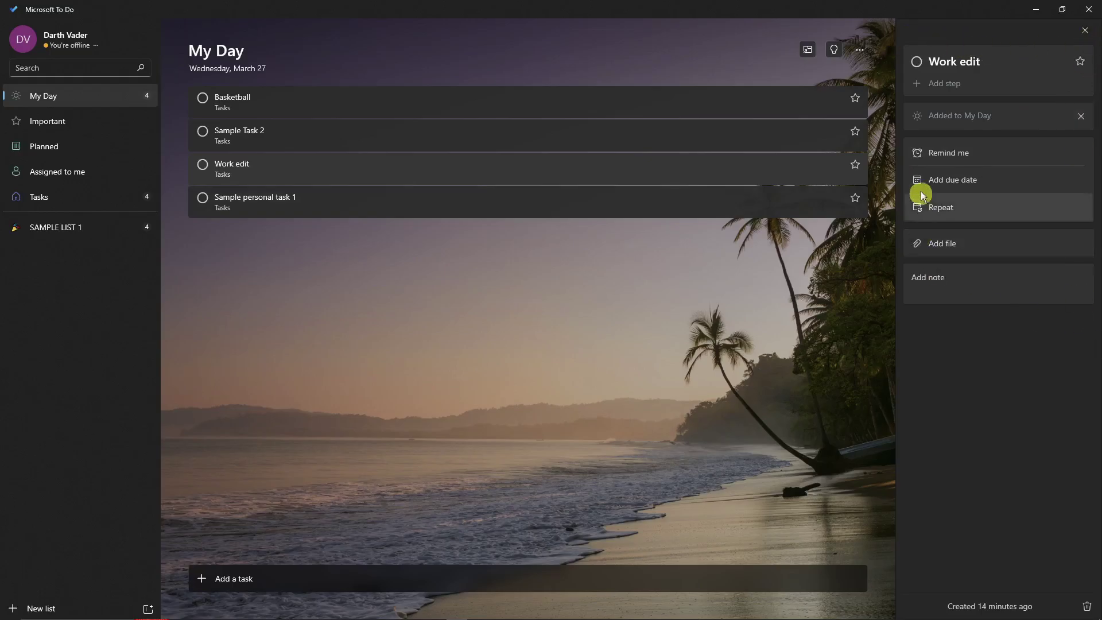
click(929, 86)
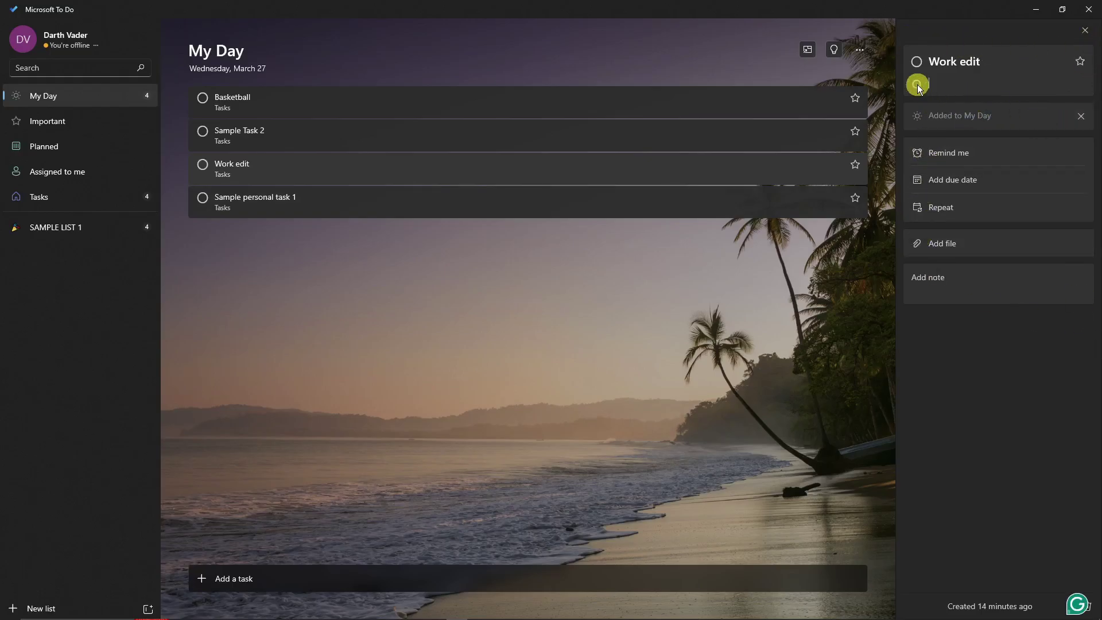
text(Write a script)
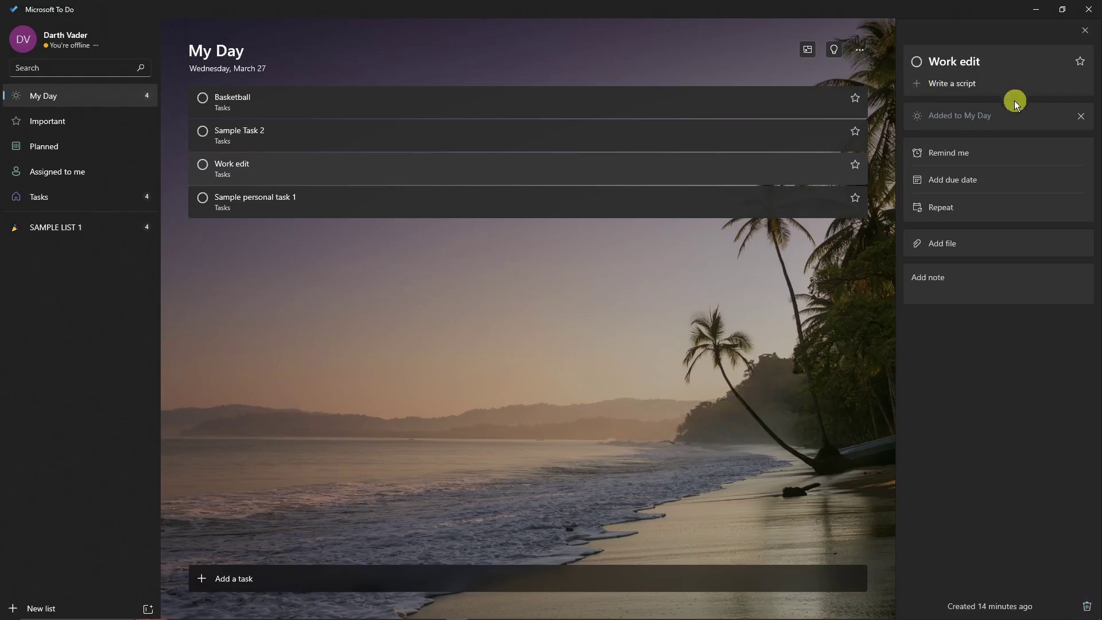
key(Return)
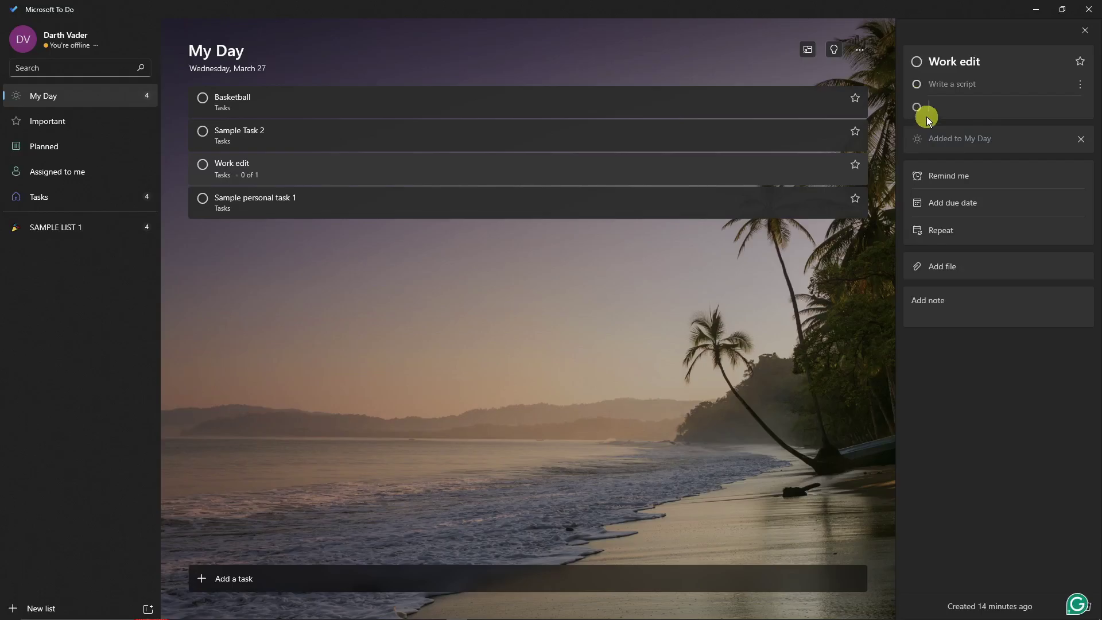
text(Raw Files)
click(995, 415)
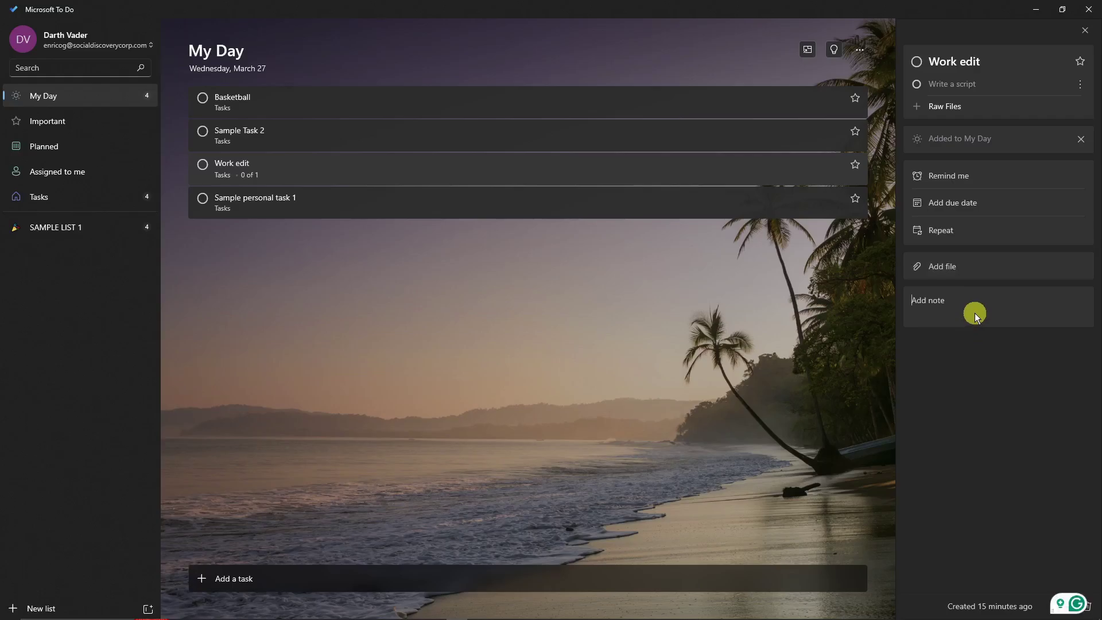
text(SAMPLE NOTE)
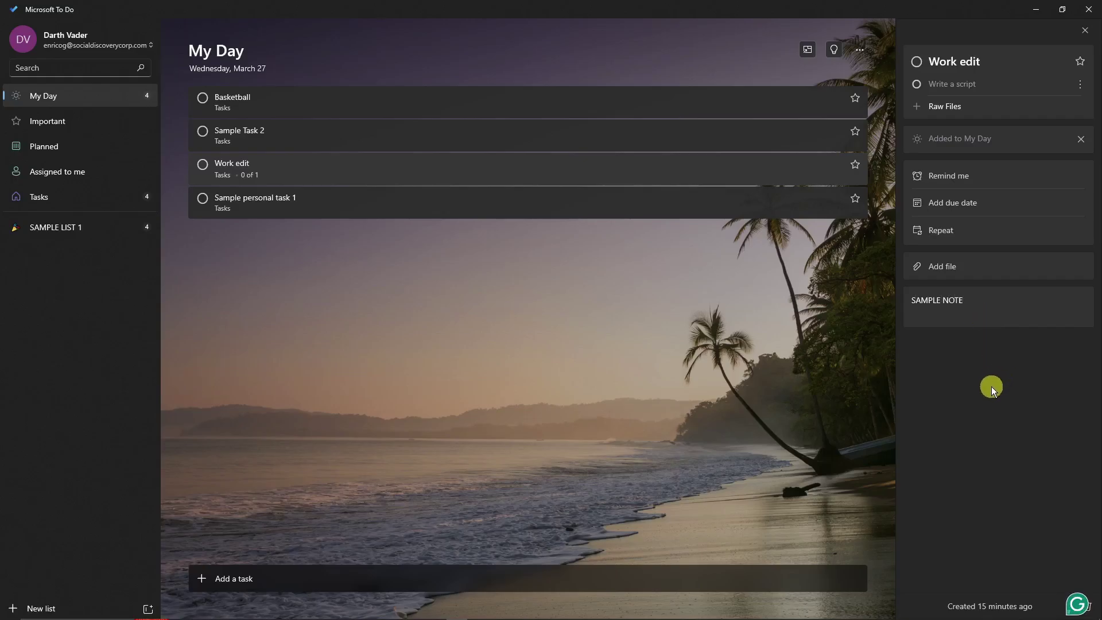
Promote the Write a script step to its own task and save Raw Files as a step.
click(1080, 85)
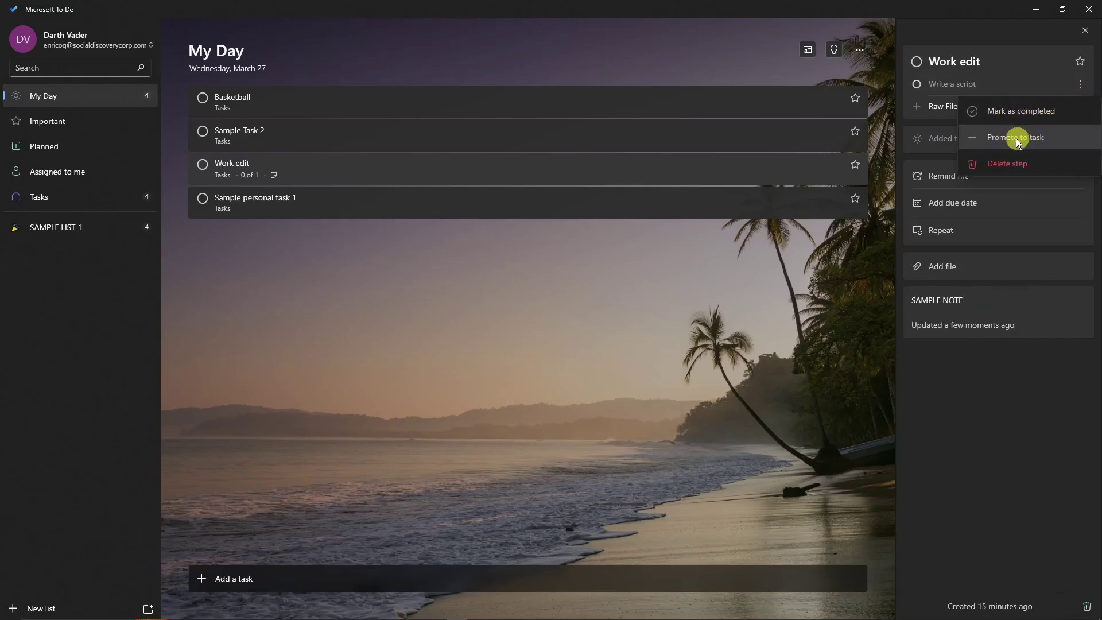
click(975, 139)
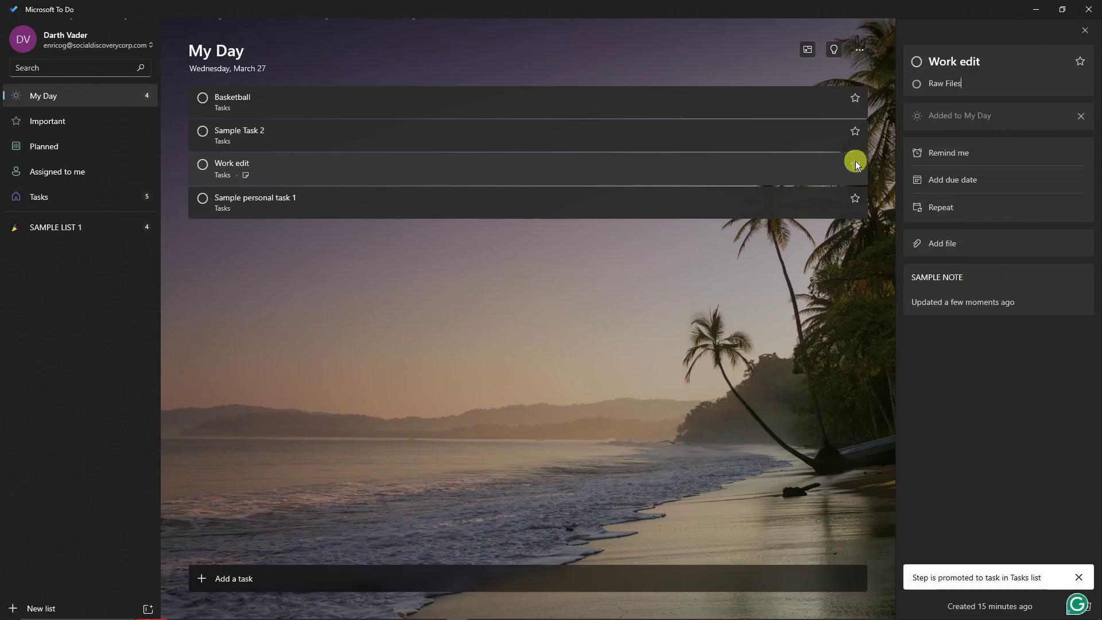
click(324, 166)
Mark Work edit's Raw Files step done and set Work edit back to not completed.
click(314, 171)
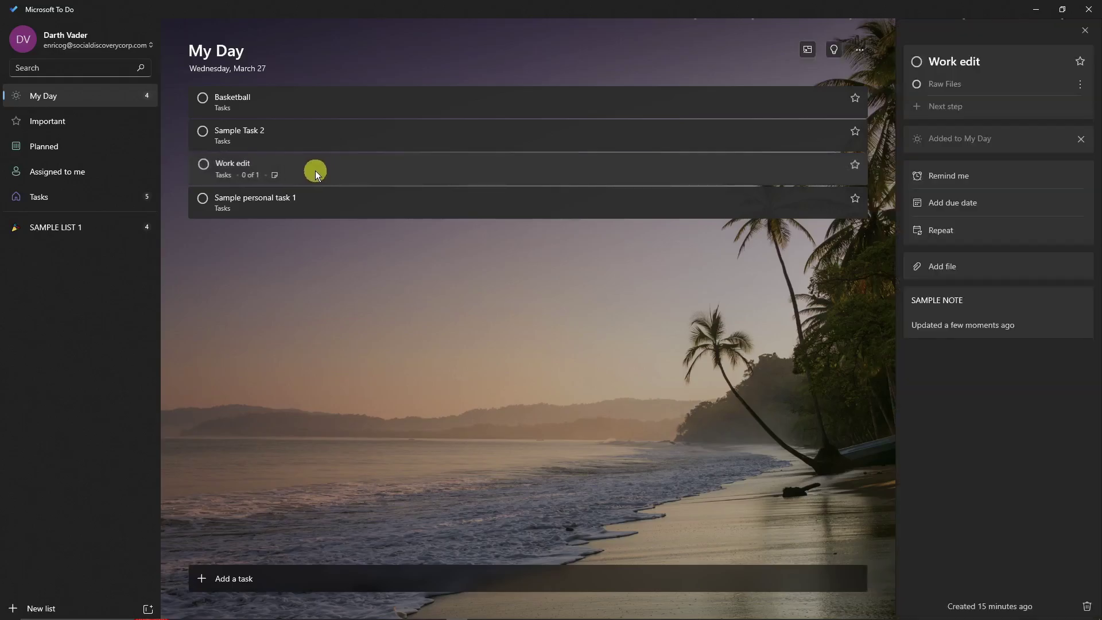
click(917, 86)
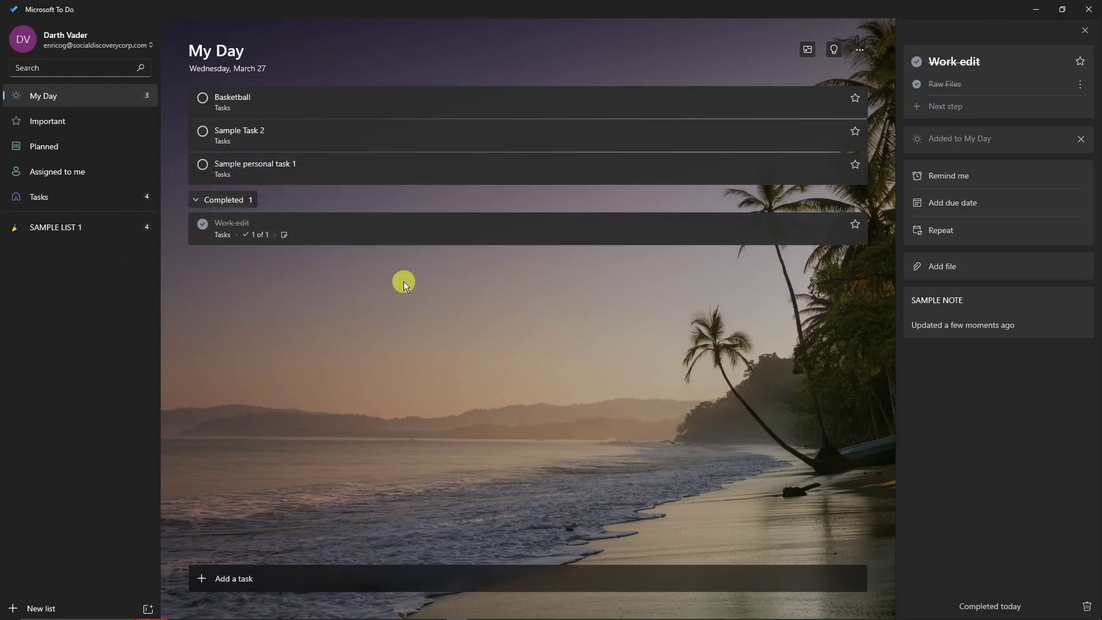
click(203, 224)
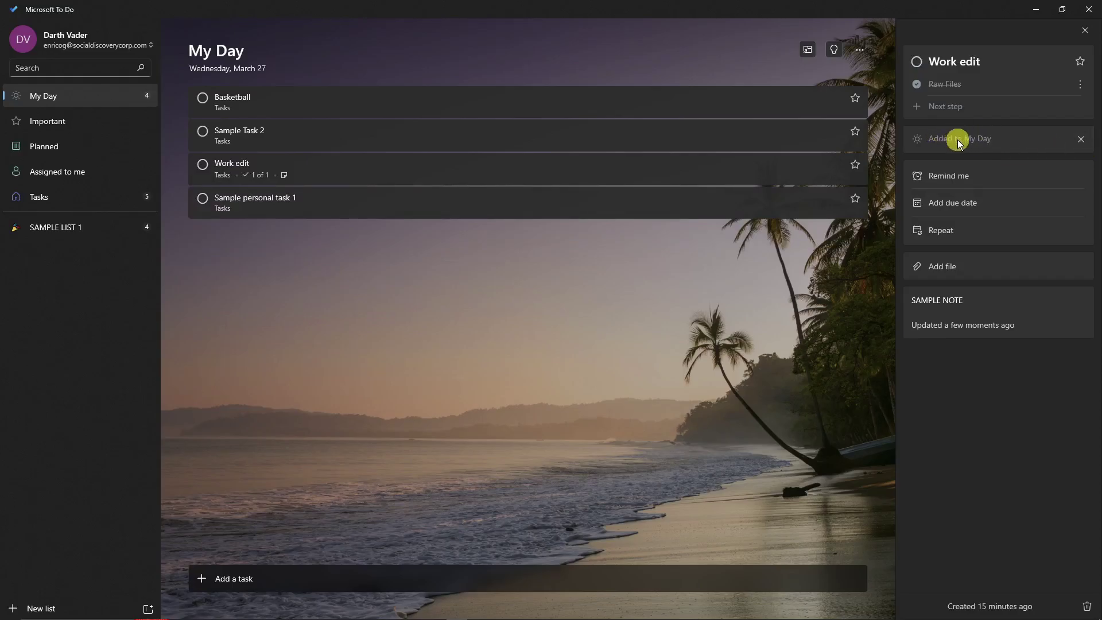
key(ctrl+n)
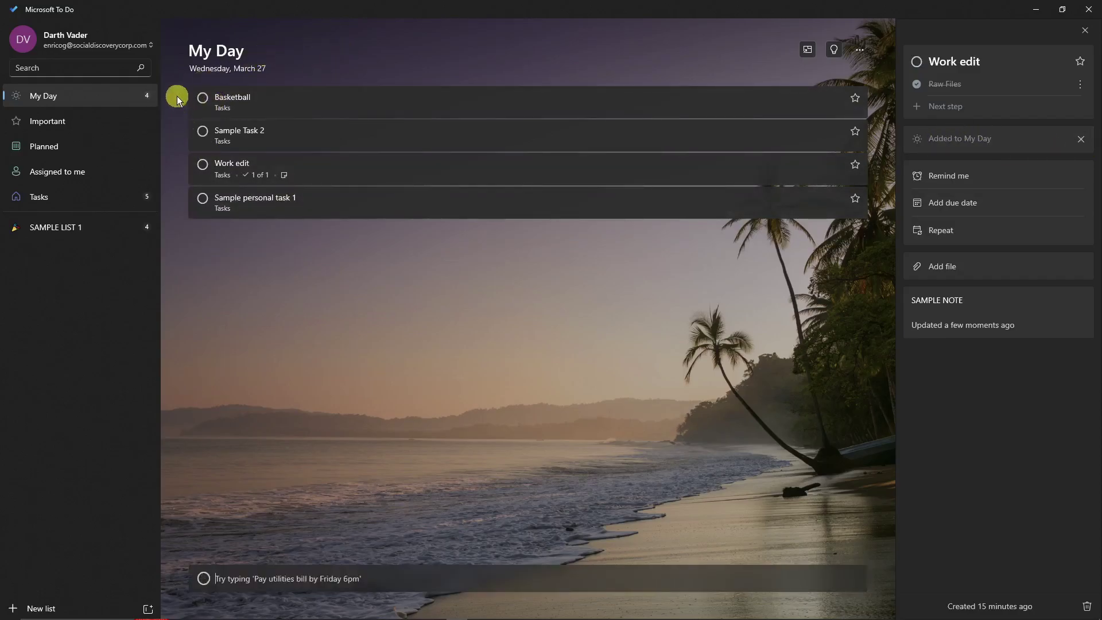
key(Escape)
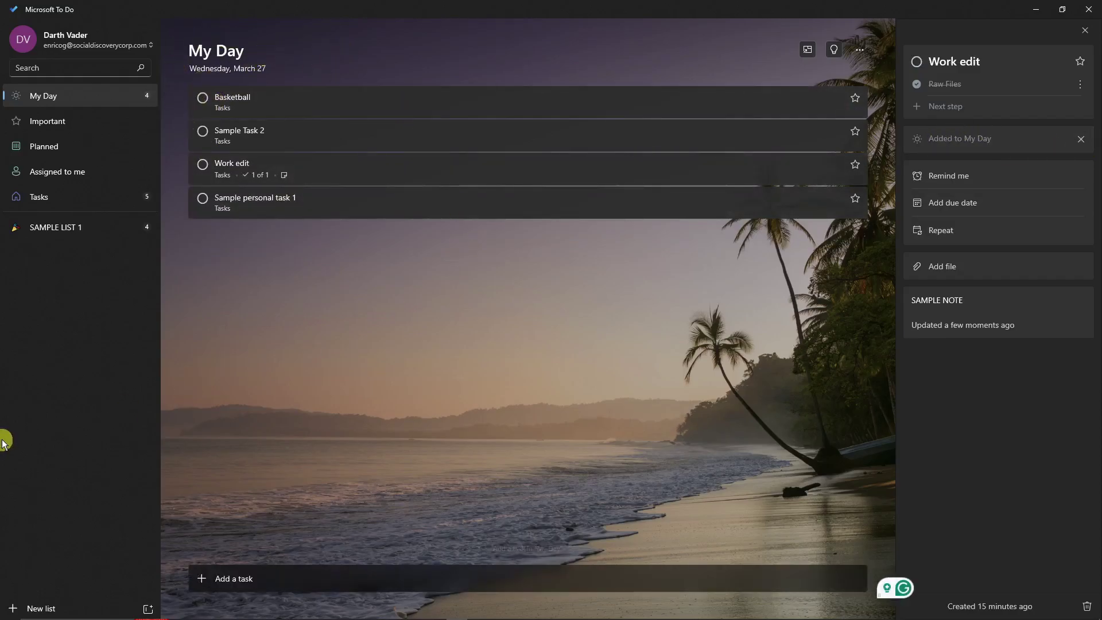
Create a list group named SAMPLE GROUP 1.
click(149, 609)
text(S)
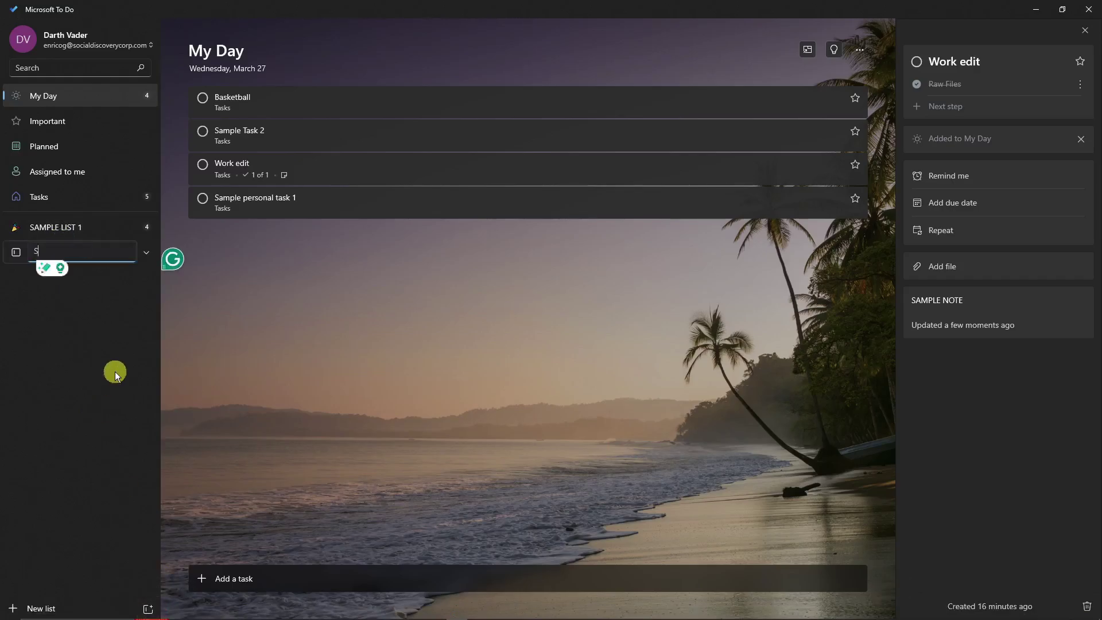
text(AMPLE GROUP 1)
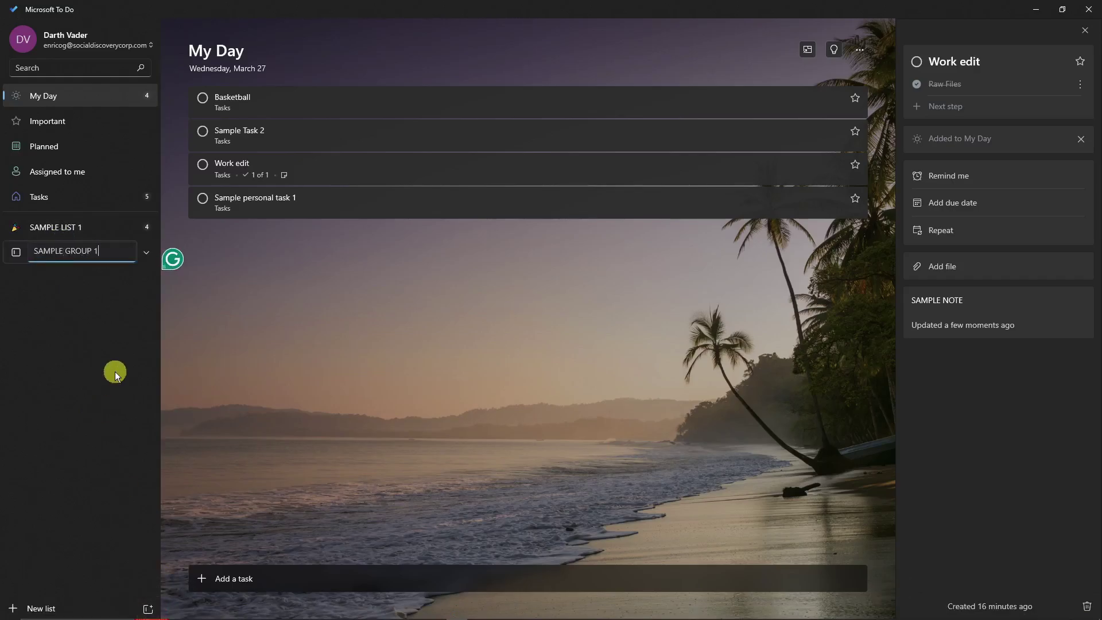
key(Return)
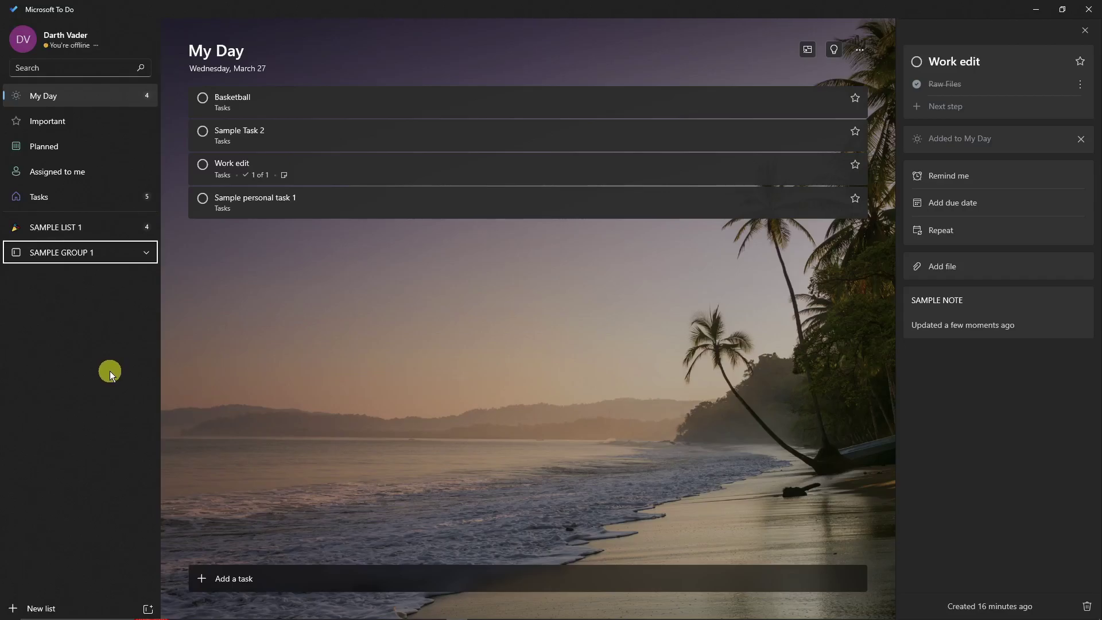
Create two new lists named SAMPLE LIST 2 and SAMPLE List 3.
click(46, 607)
text(SA)
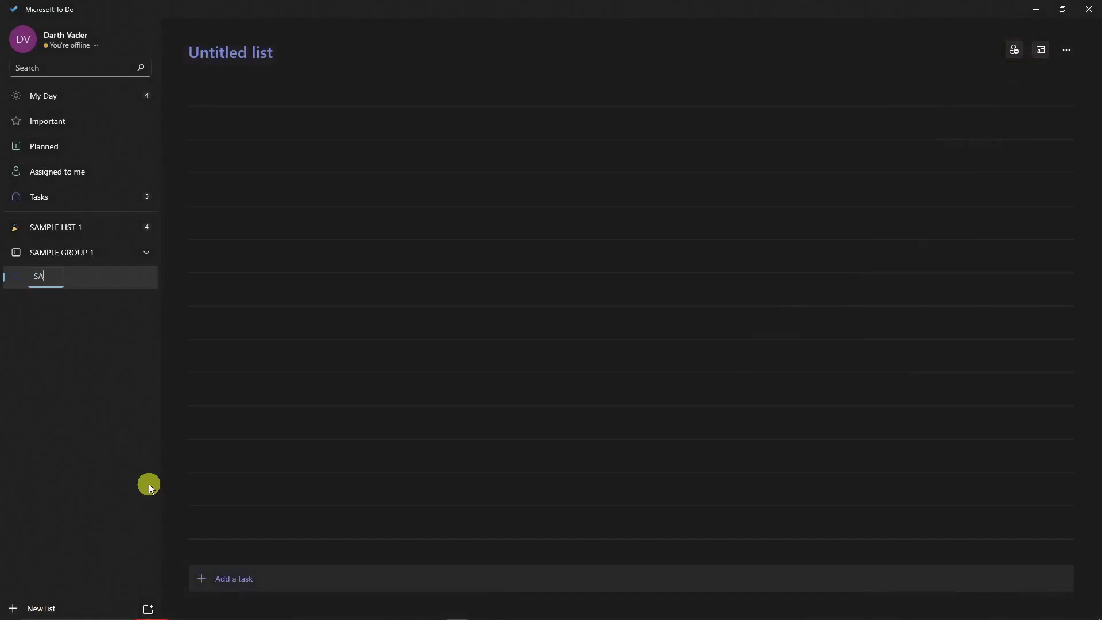
text(MPLE LIST 2)
key(Return)
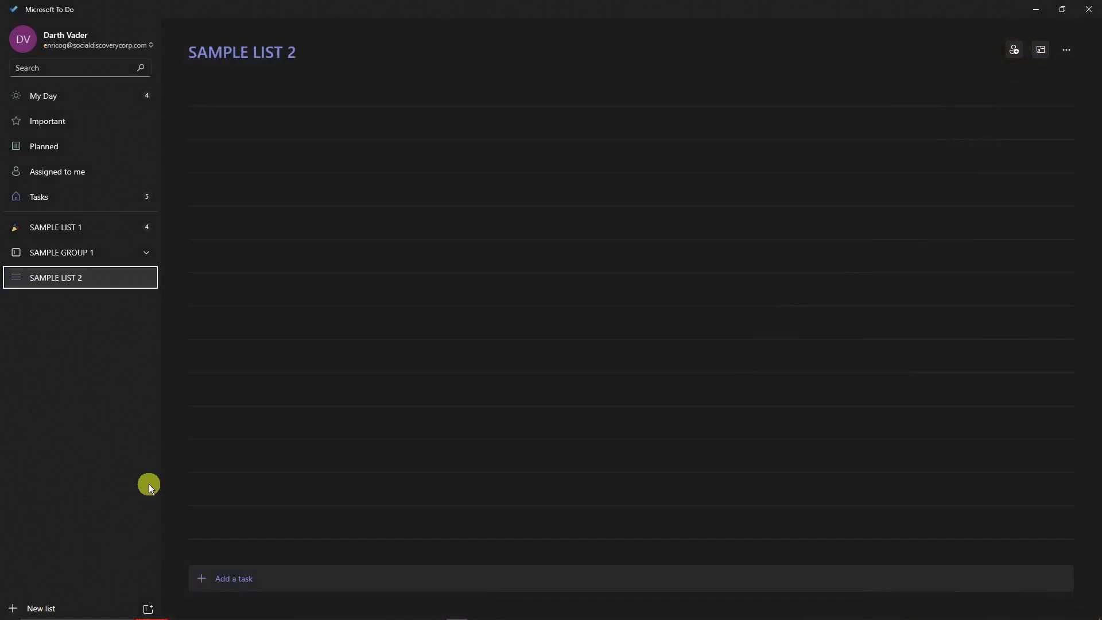
click(26, 603)
text(SAMP)
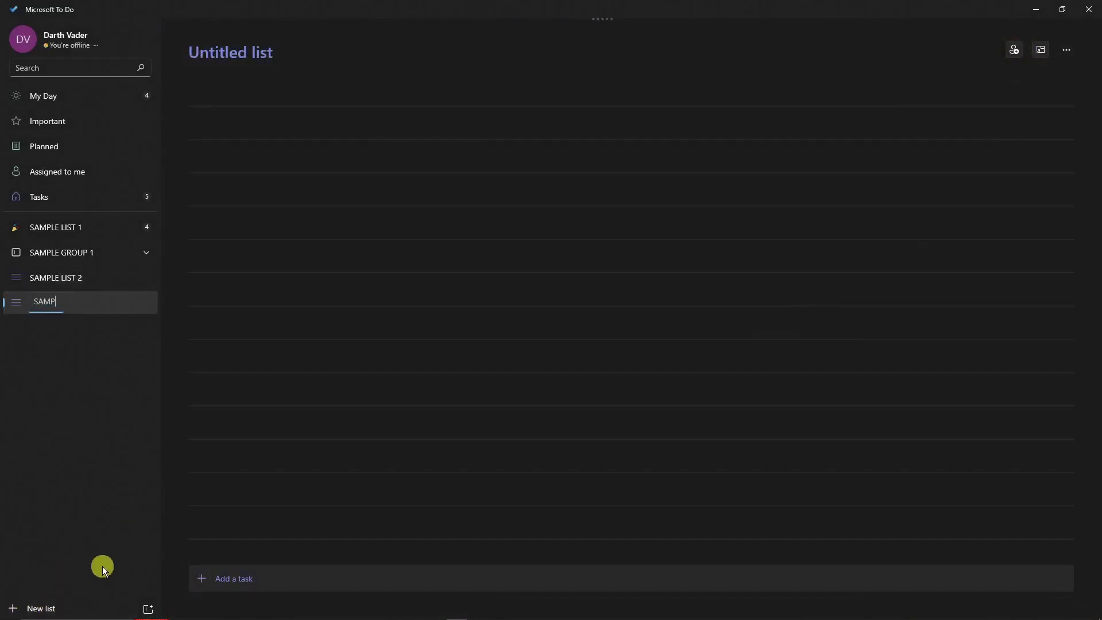
text(LE List 3)
key(Return)
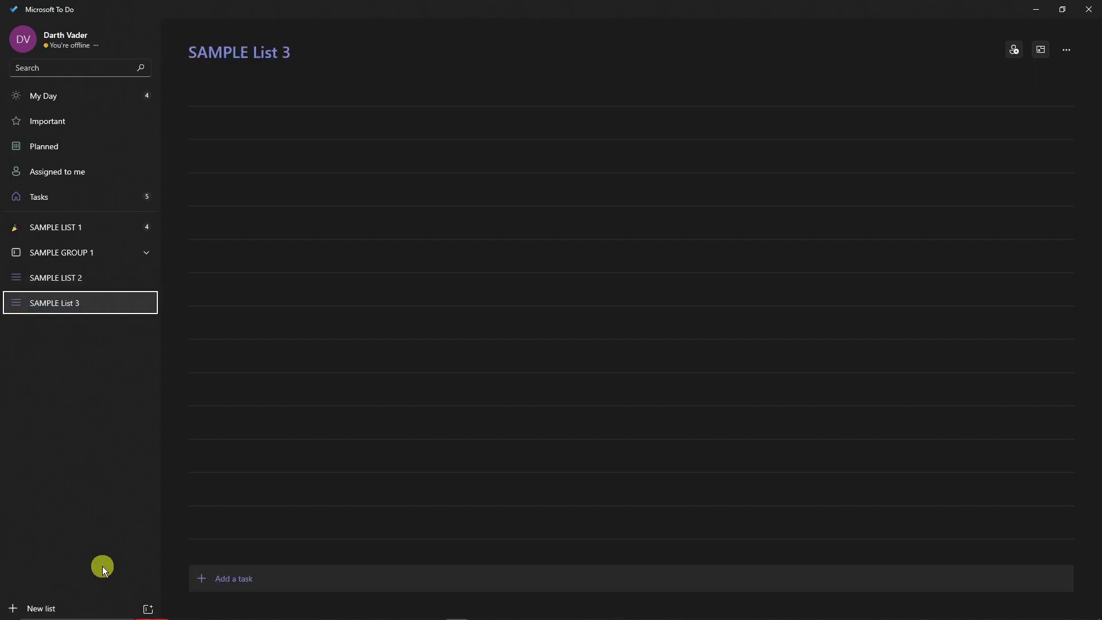
Drag SAMPLE LIST 1 into SAMPLE GROUP 1 and create a new group named GROUP 2.
click(129, 275)
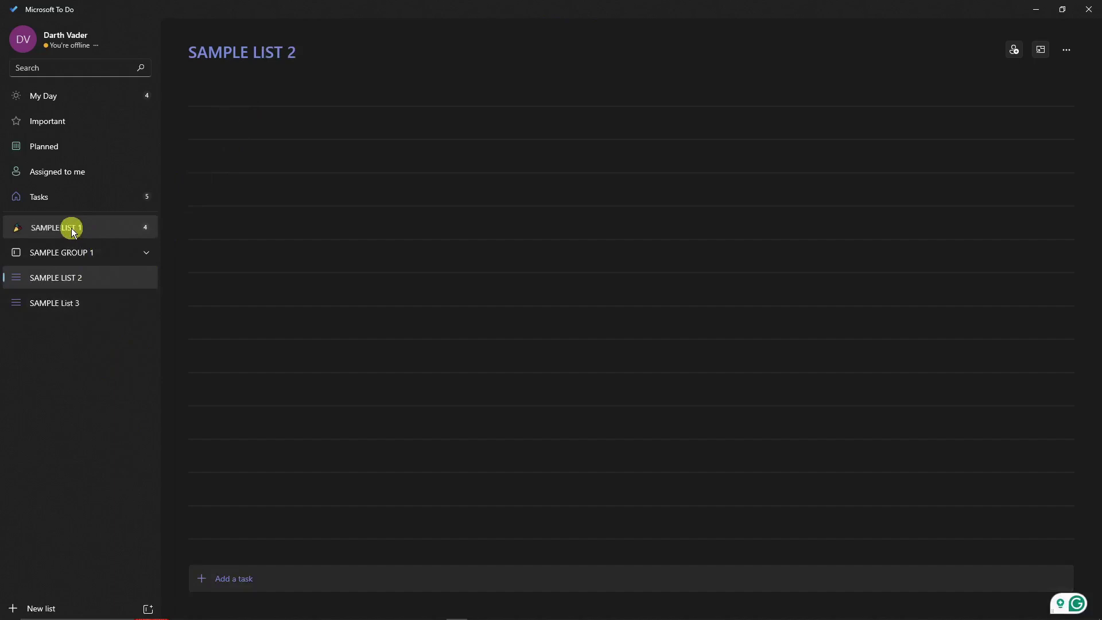
drag(72, 228, 88, 253)
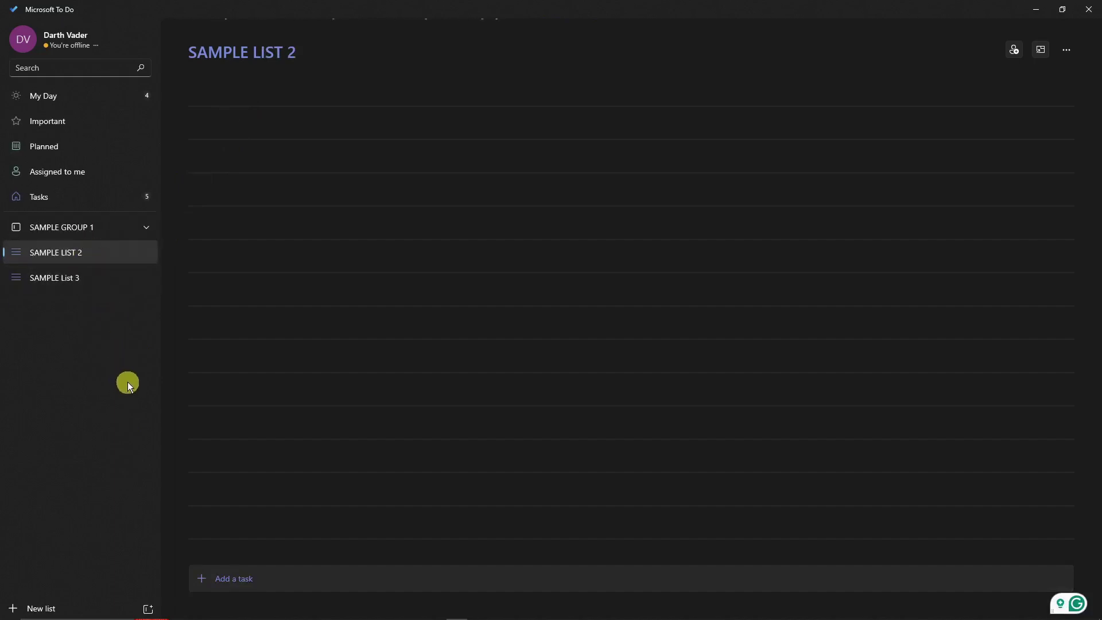
click(149, 609)
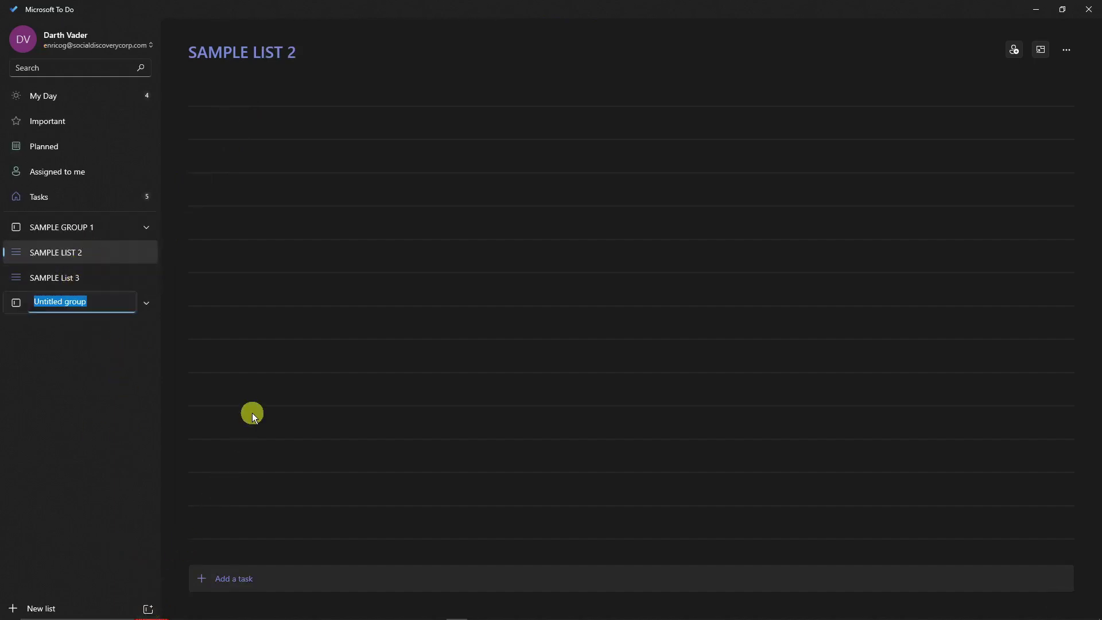
text(GROU P 2)
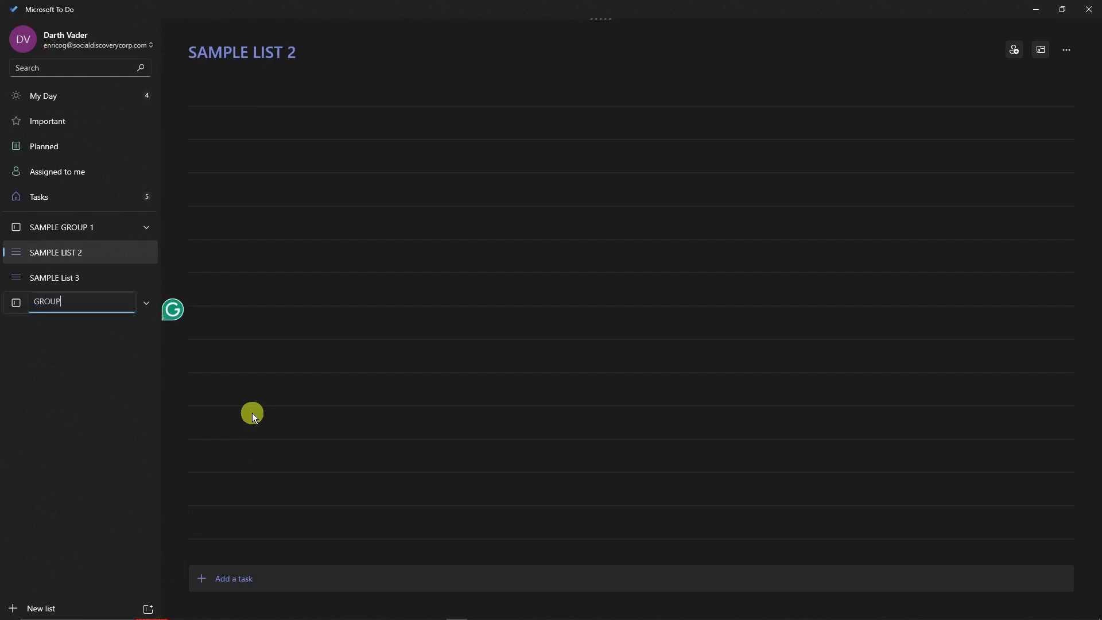
key(Return)
Move SAMPLE LIST 2 into GROUP 2 and drag SAMPLE List 3 back out of it.
mouse_move(78, 258)
mouse_down()
mouse_move(83, 303)
mouse_move(86, 254)
mouse_move(71, 270)
mouse_up()
click(79, 257)
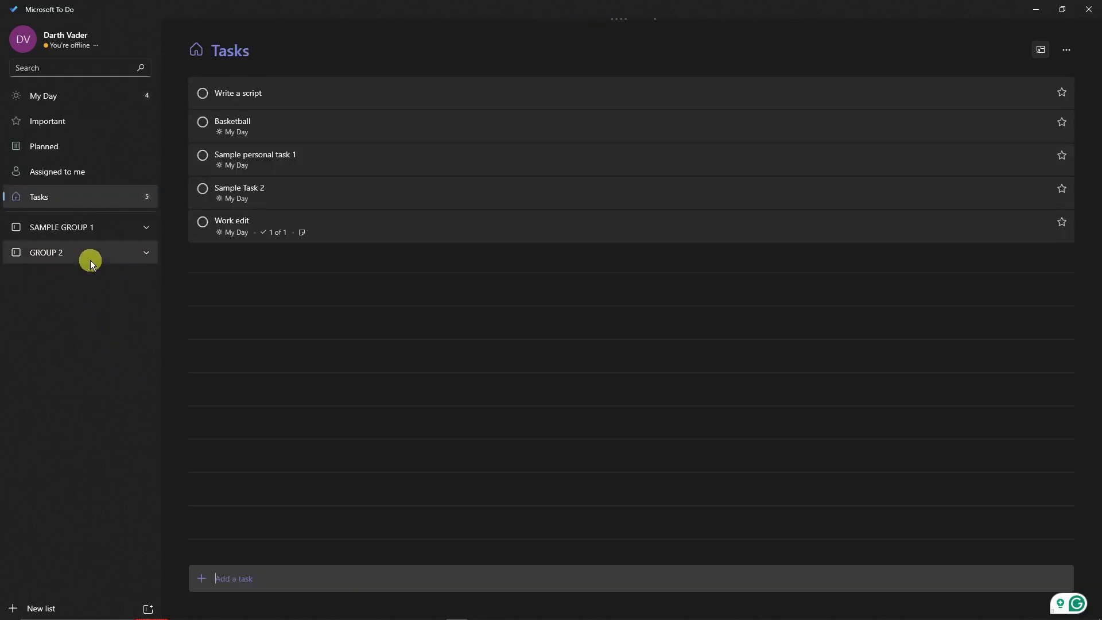
click(148, 228)
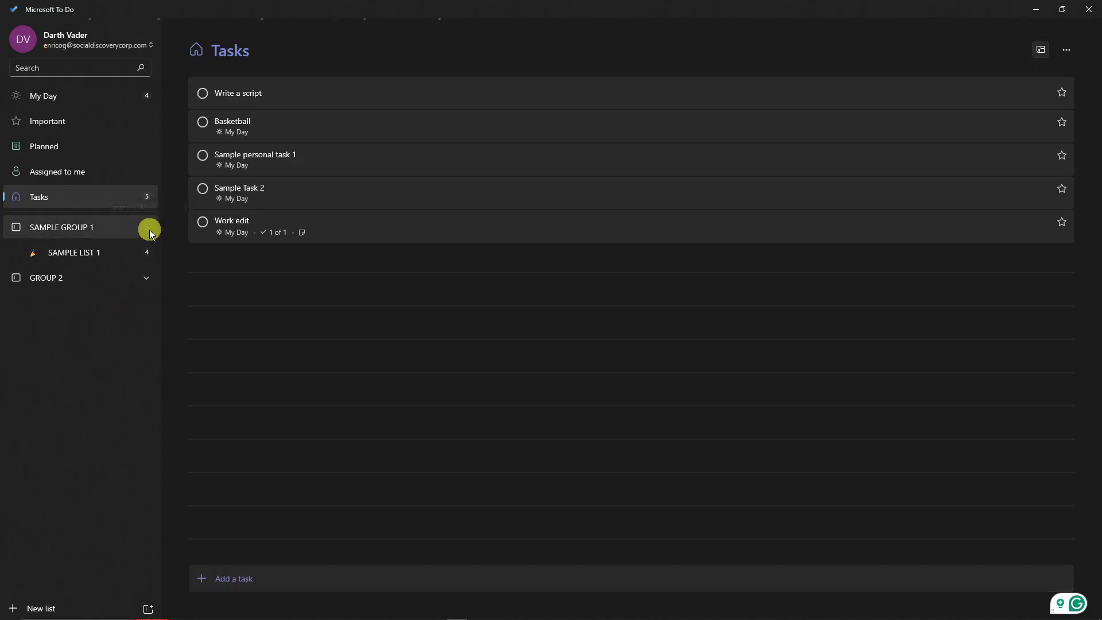
click(146, 278)
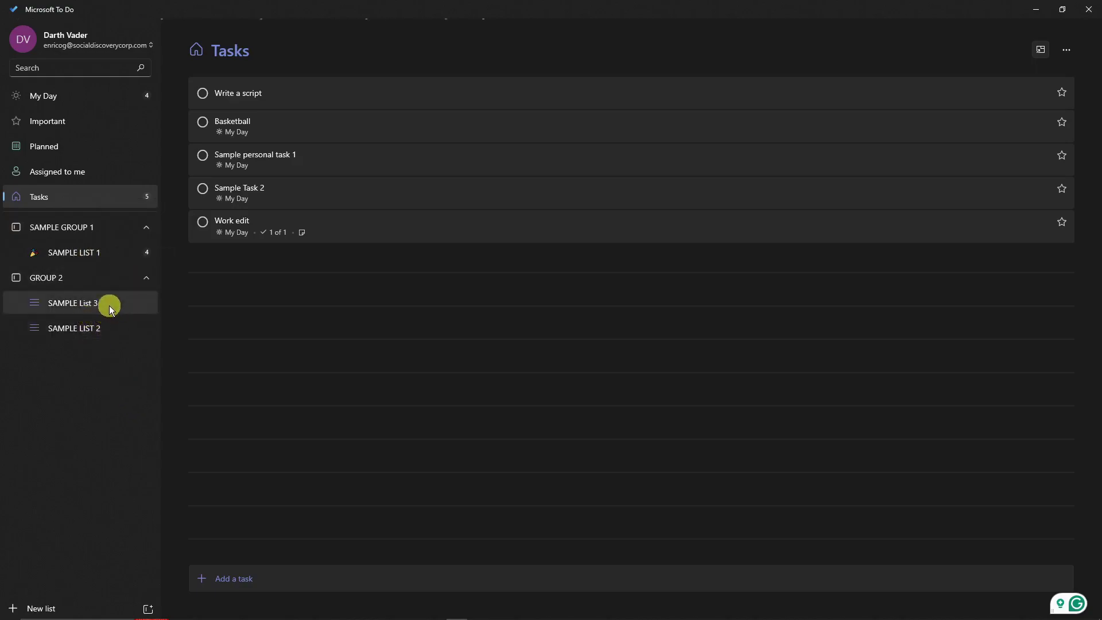
drag(79, 314, 118, 349)
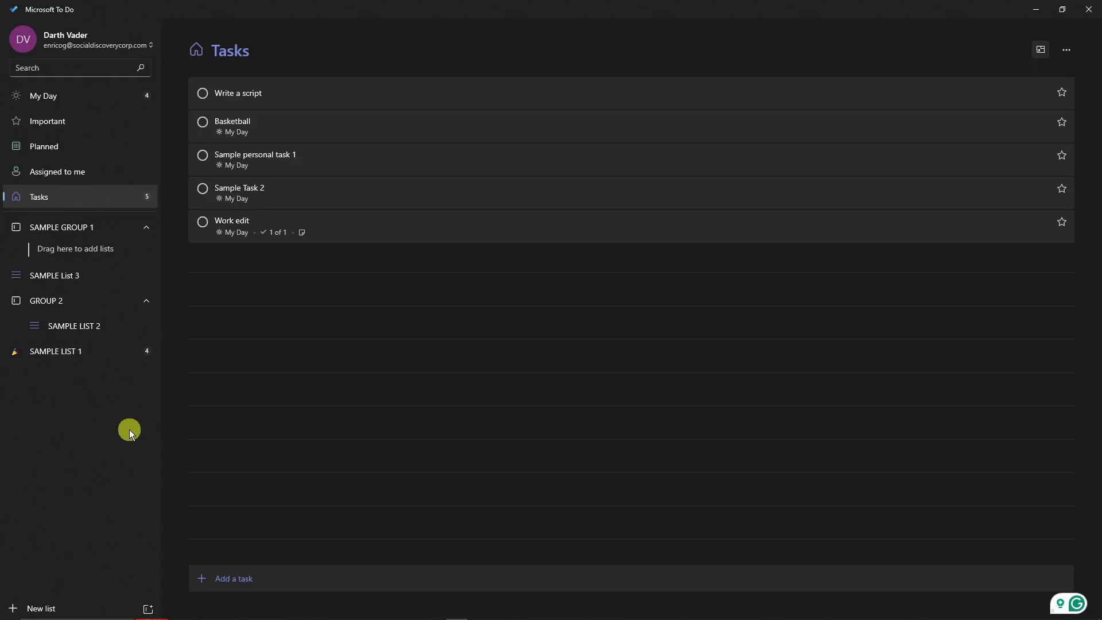
Apply the green fern photo theme to the Tasks list.
click(76, 228)
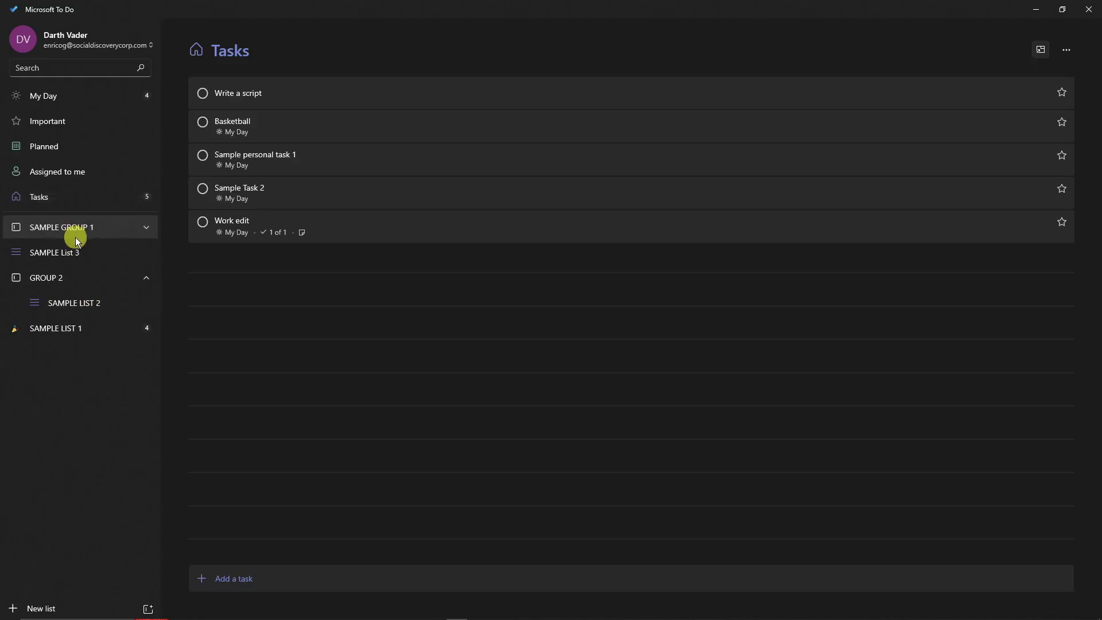
click(76, 236)
click(65, 302)
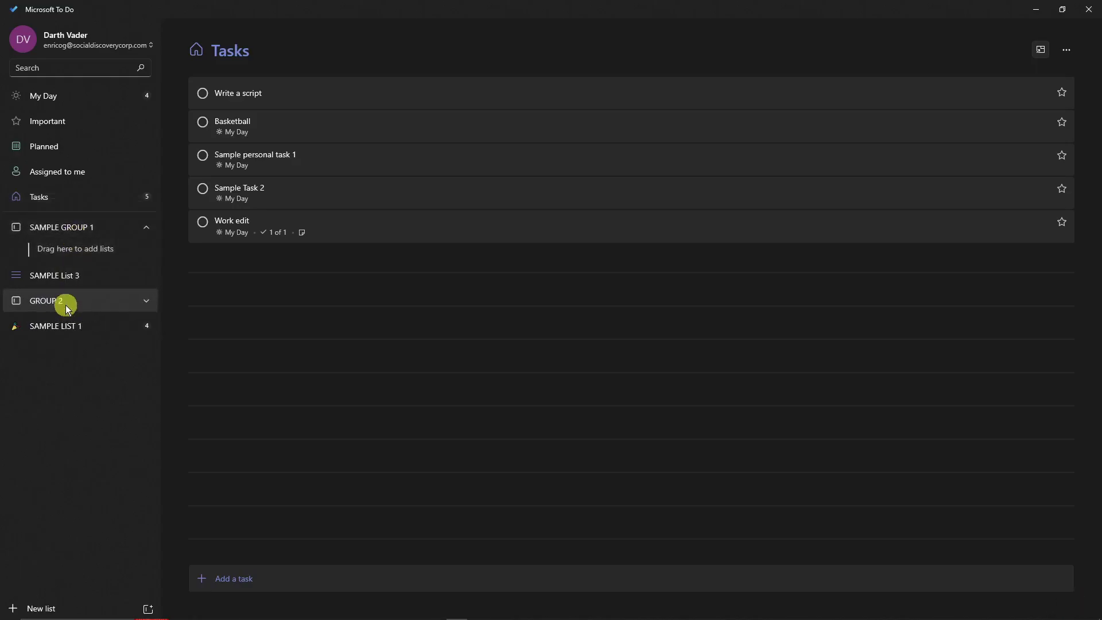
click(17, 300)
click(145, 299)
click(1067, 50)
click(955, 219)
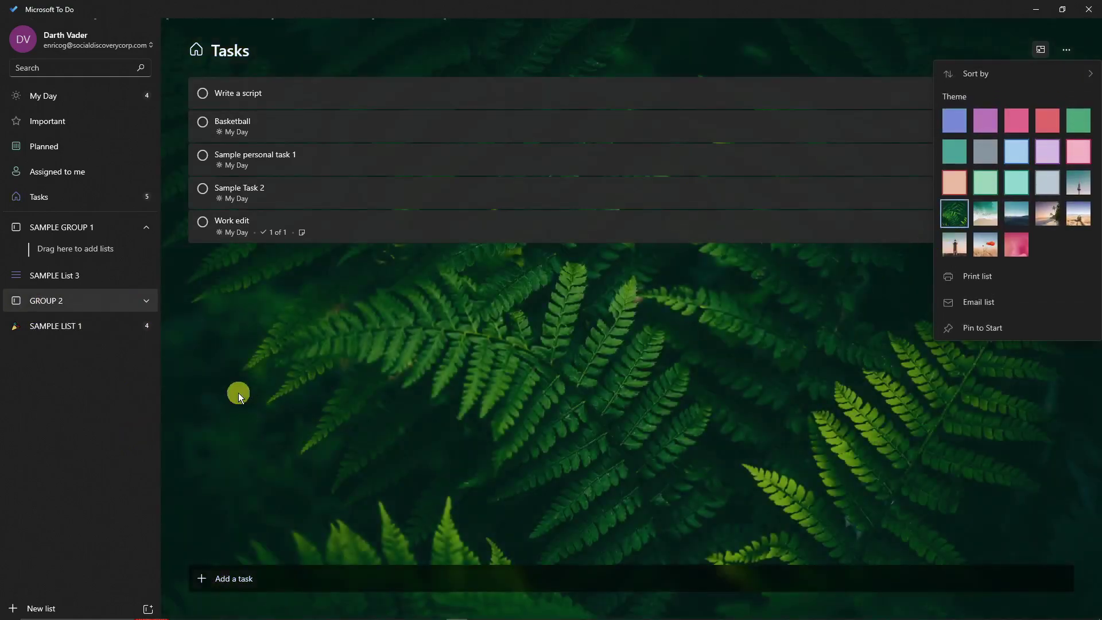
click(138, 398)
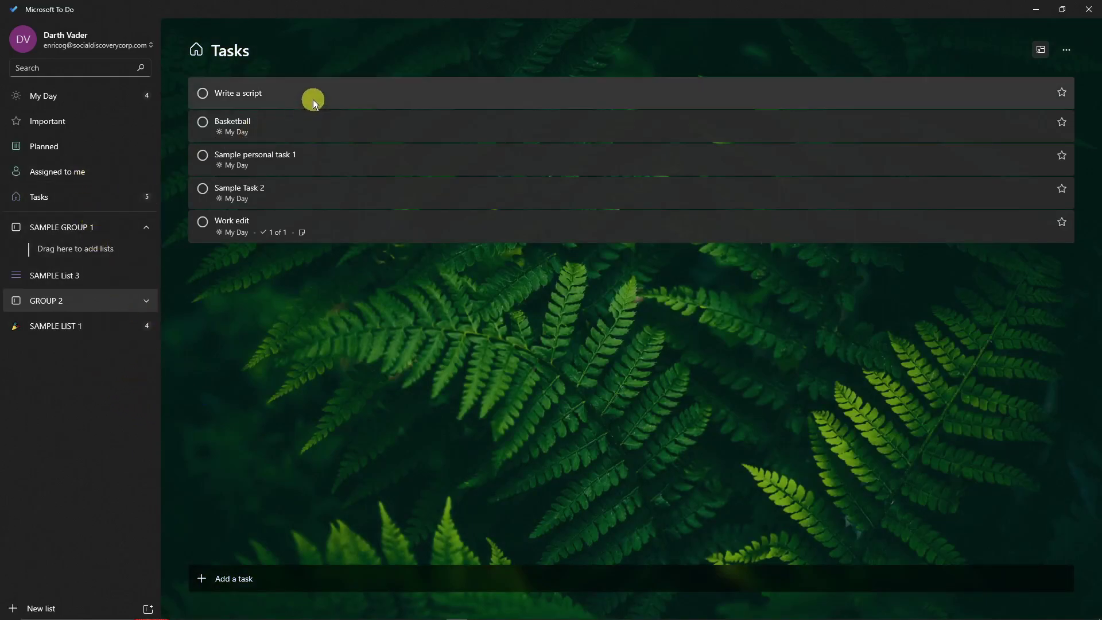
Open the details pane of the Write a script task.
click(92, 230)
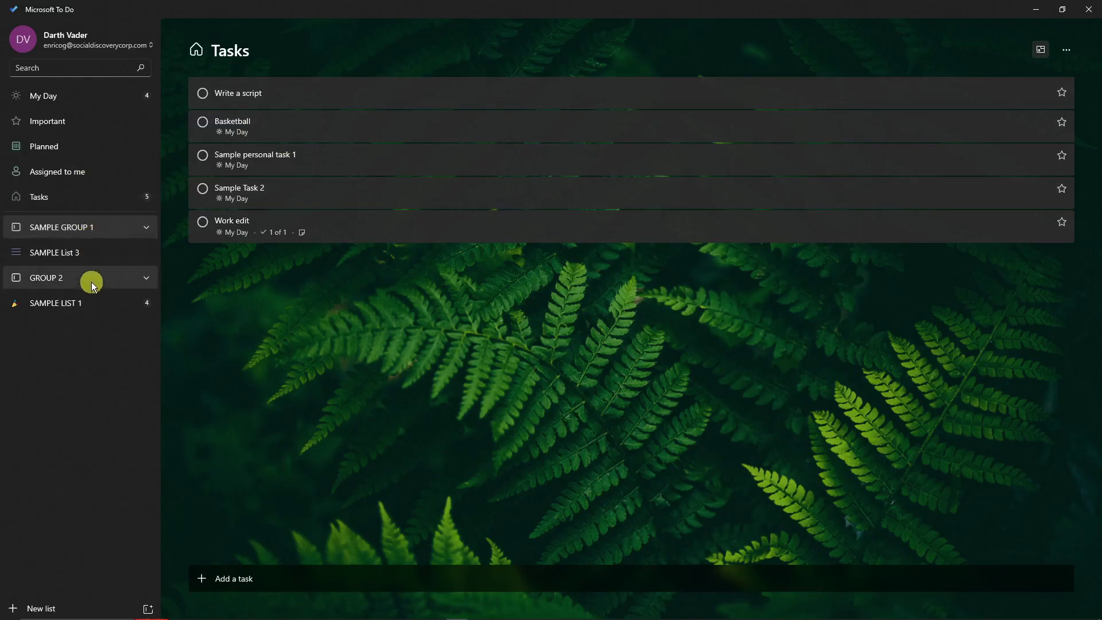
click(92, 282)
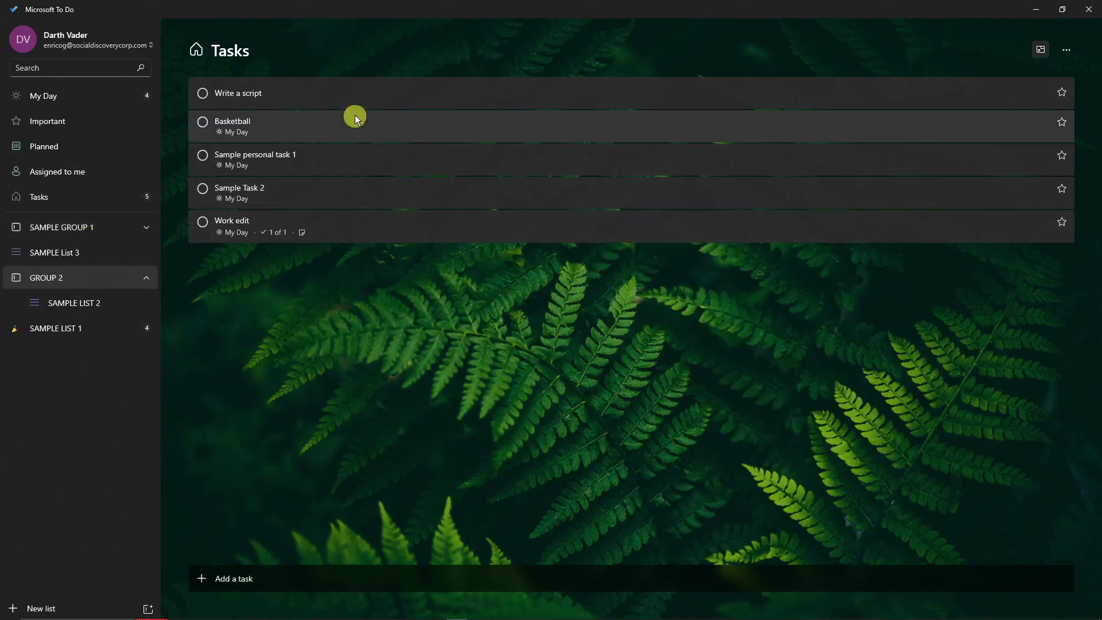
click(364, 101)
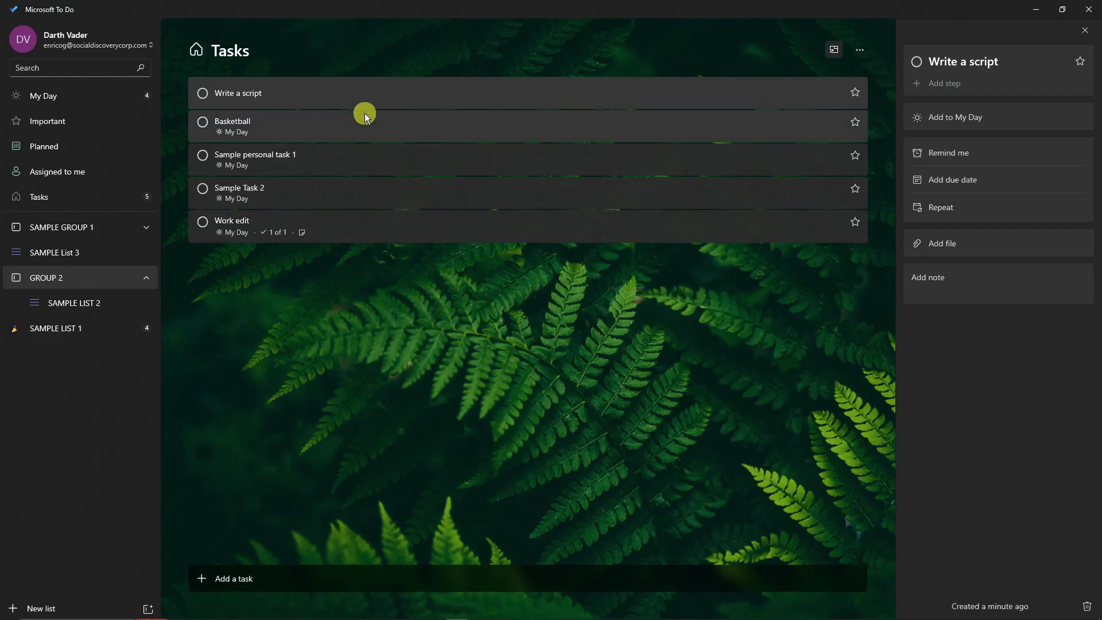
click(423, 349)
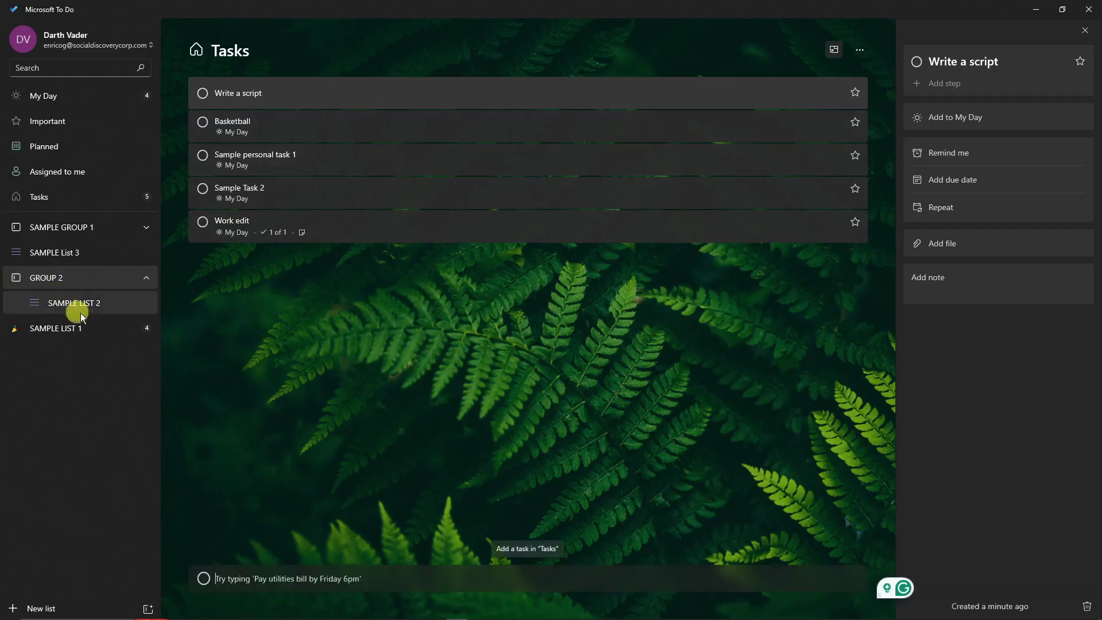
Share SAMPLE LIST 2 by creating its invitation link.
click(95, 302)
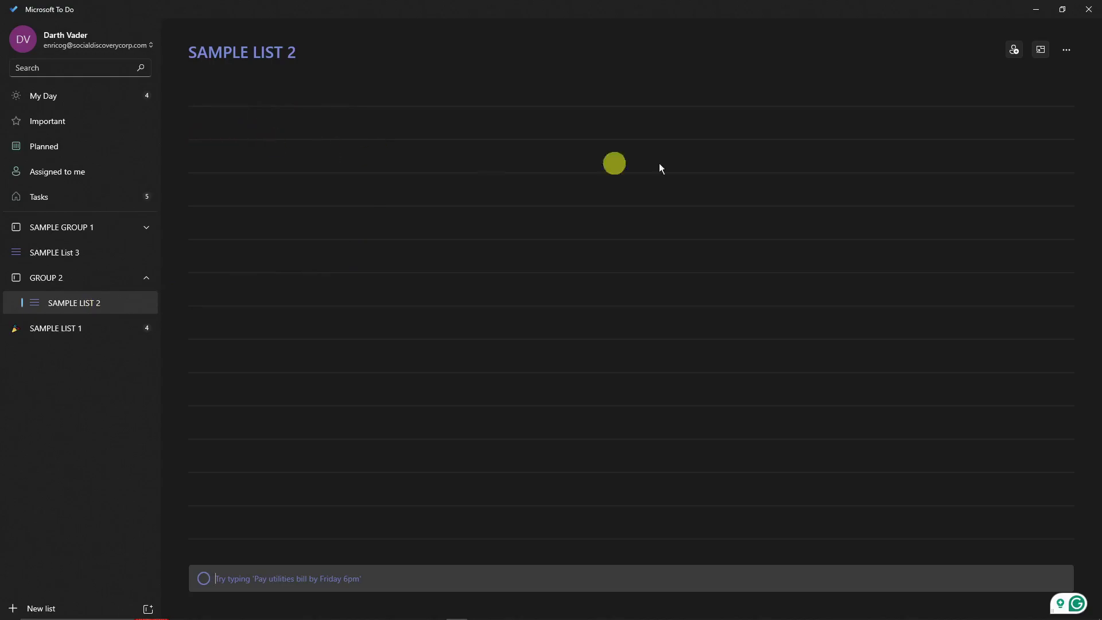
click(1015, 50)
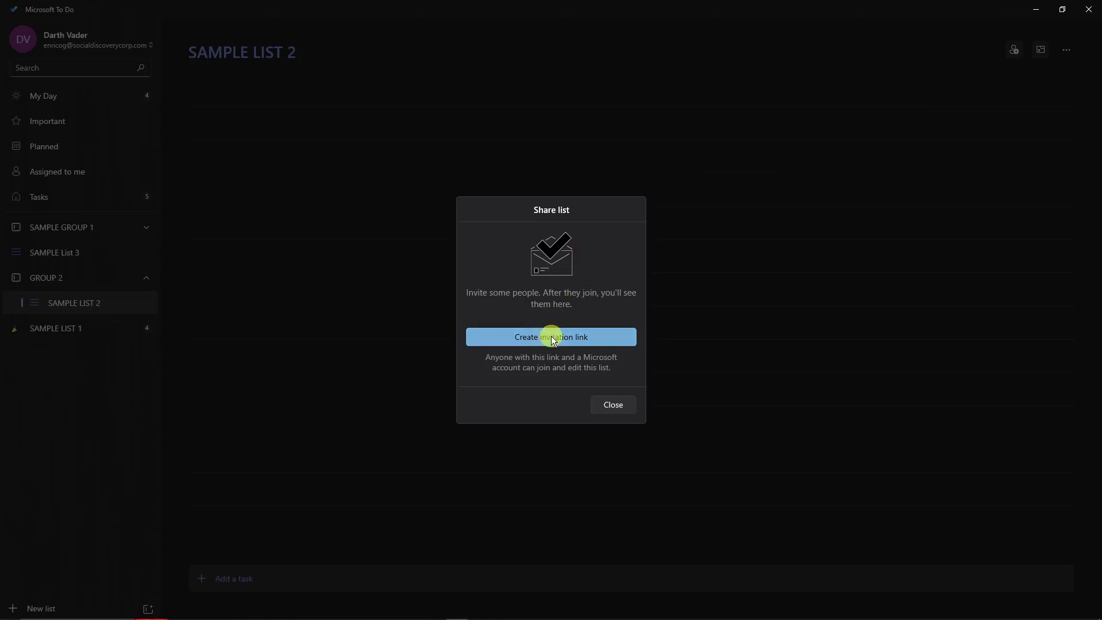
click(620, 406)
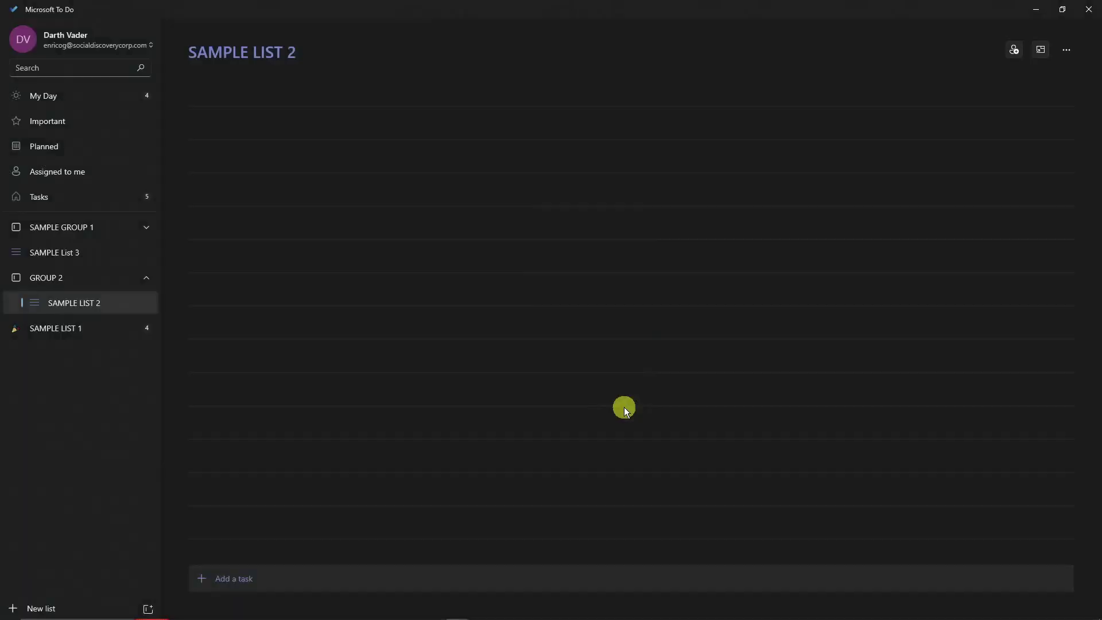
Add the task SAMPLE 5 to SAMPLE LIST 2 and open its details.
click(305, 583)
text(SAM)
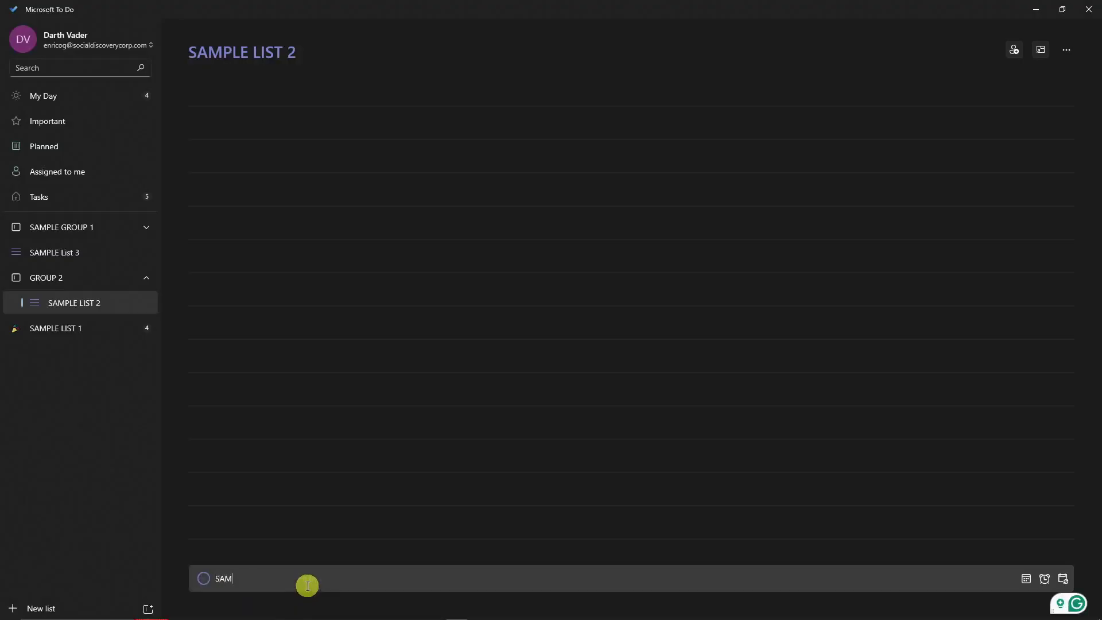
text(PLE 5)
key(Return)
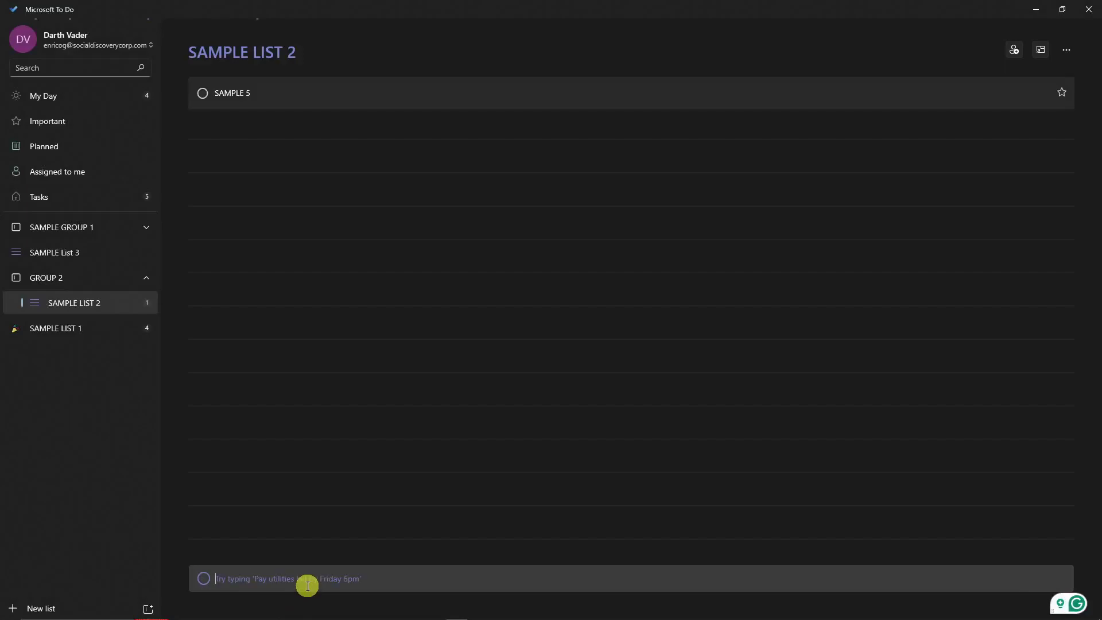
click(630, 97)
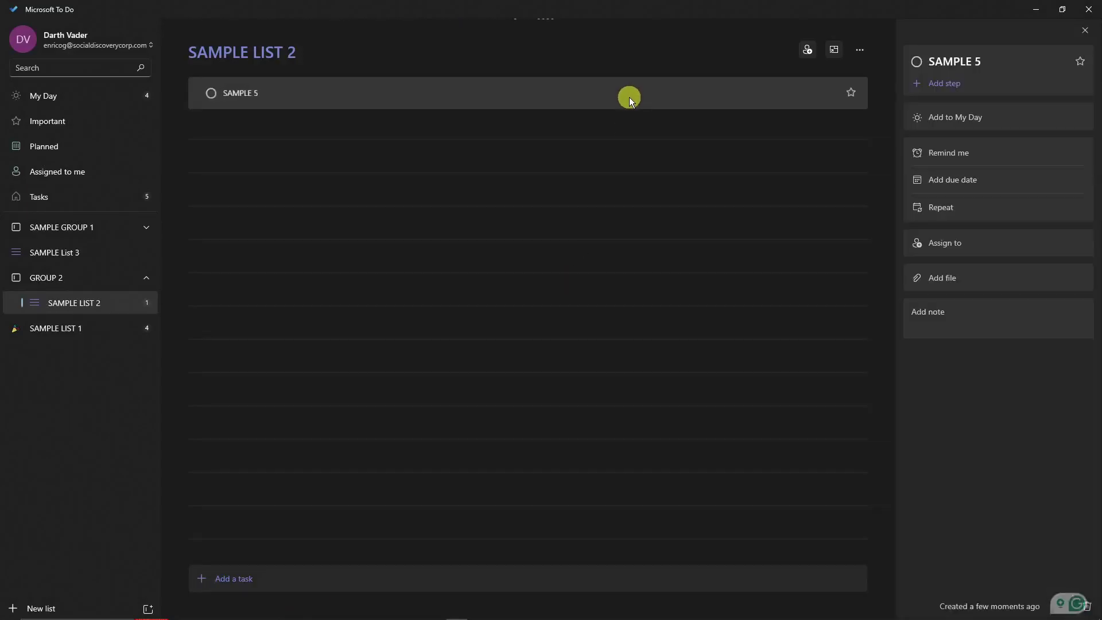
Set a coffee-cup emoji as SAMPLE LIST 2's icon and close SAMPLE 5's details pane.
click(938, 238)
click(627, 394)
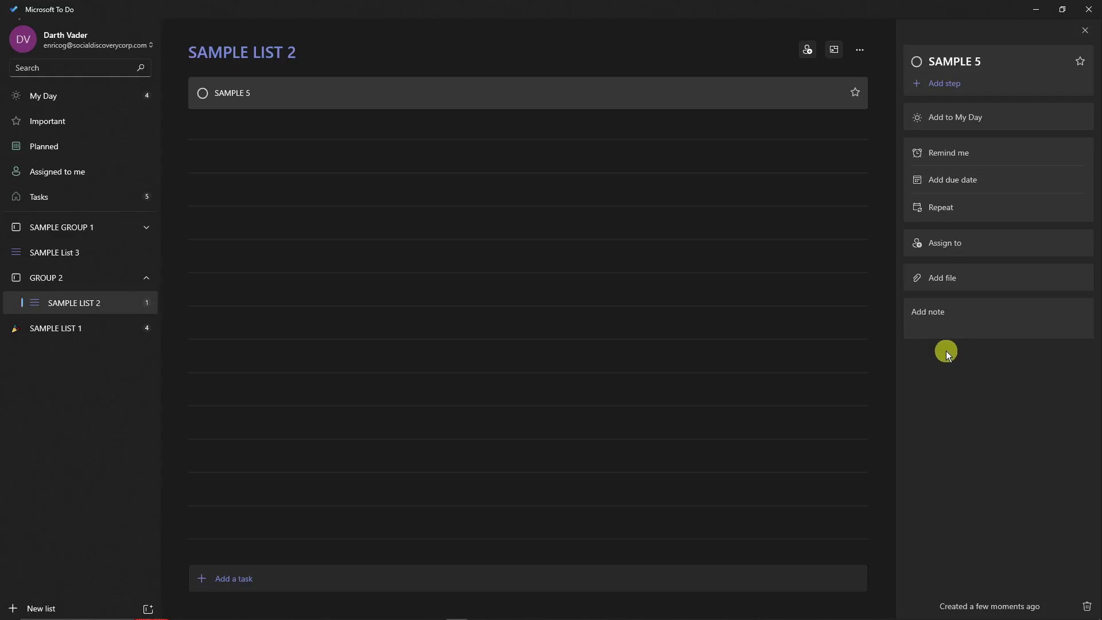
click(258, 53)
click(198, 55)
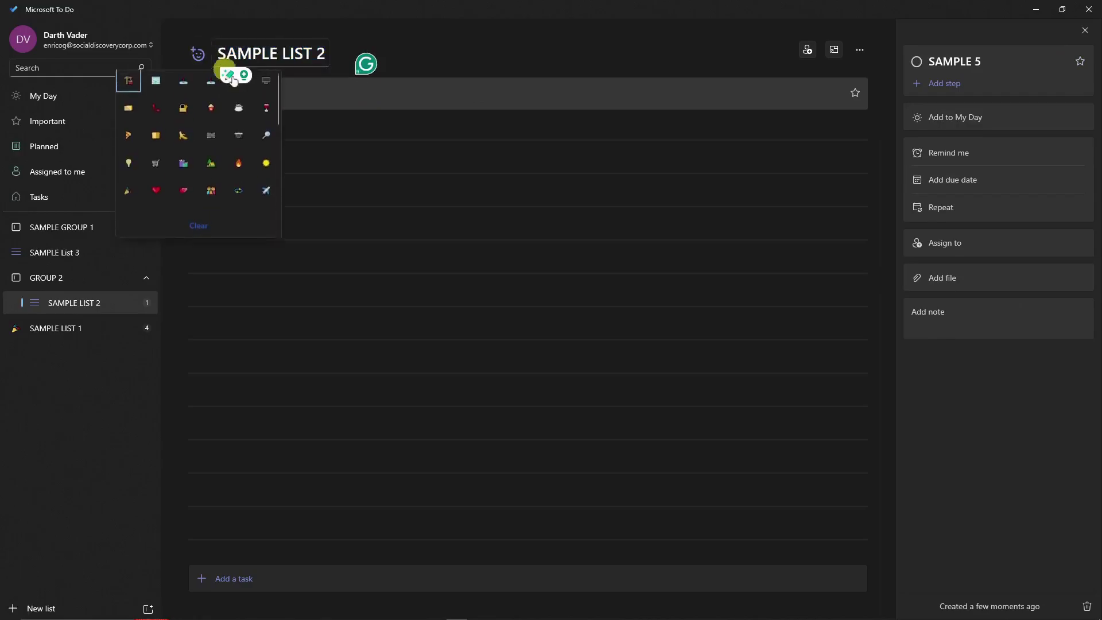
click(238, 109)
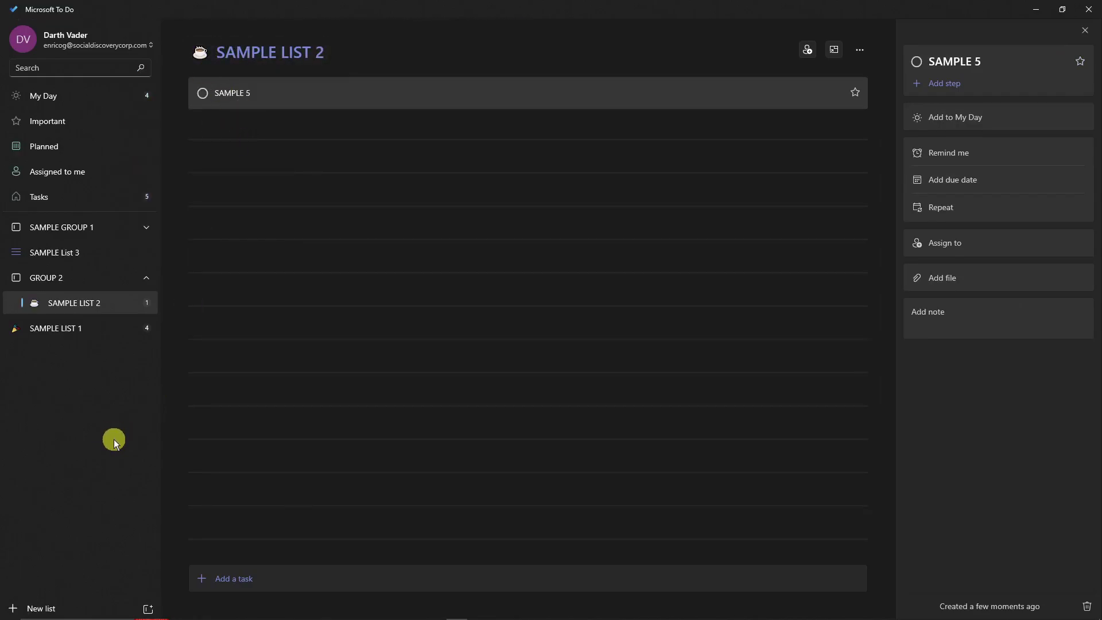
click(1085, 31)
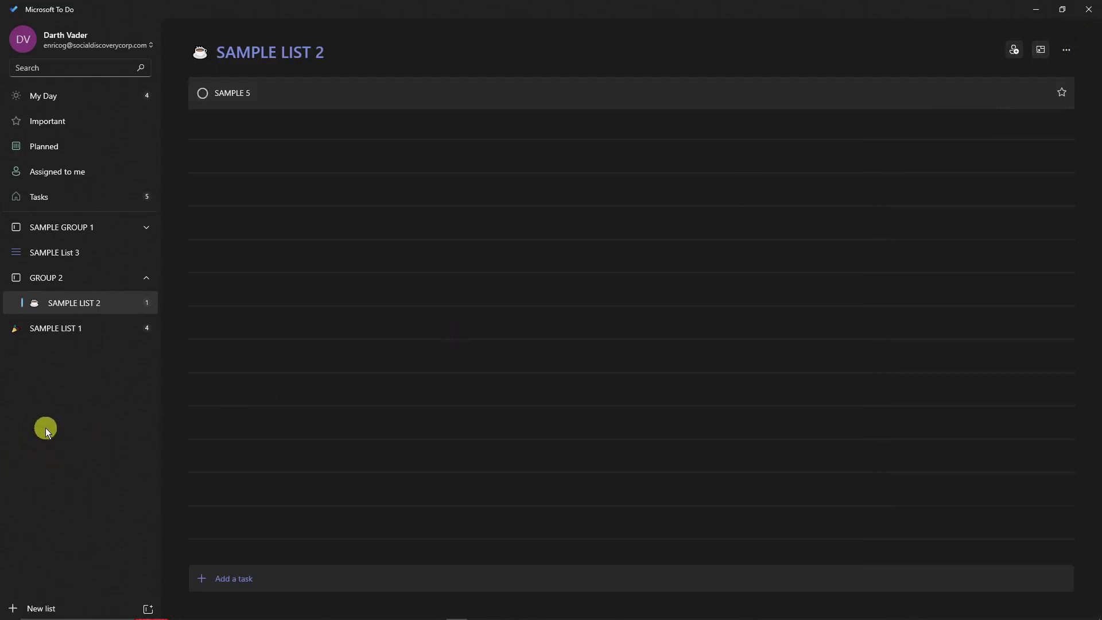
Go via Assigned to me to the empty Planned view, then focus the Search box.
click(81, 172)
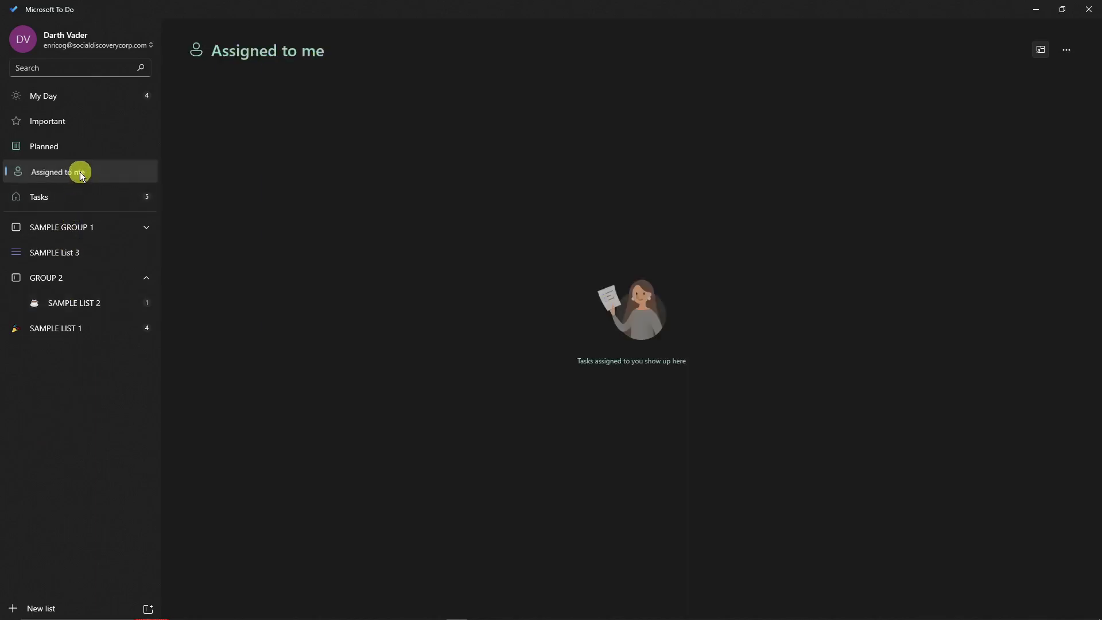
click(84, 152)
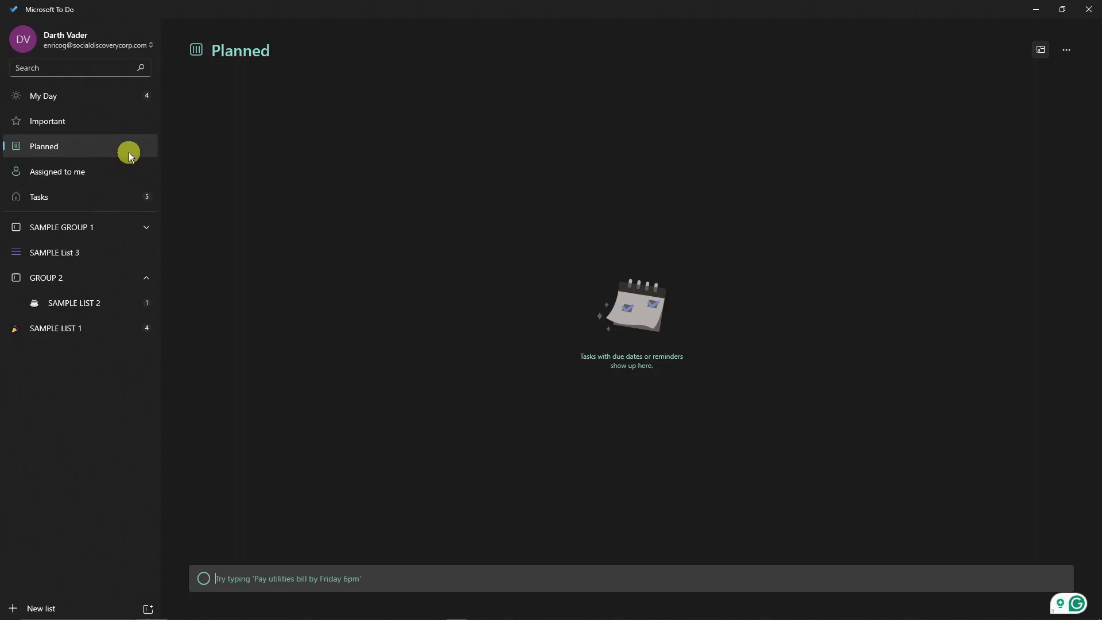
click(69, 70)
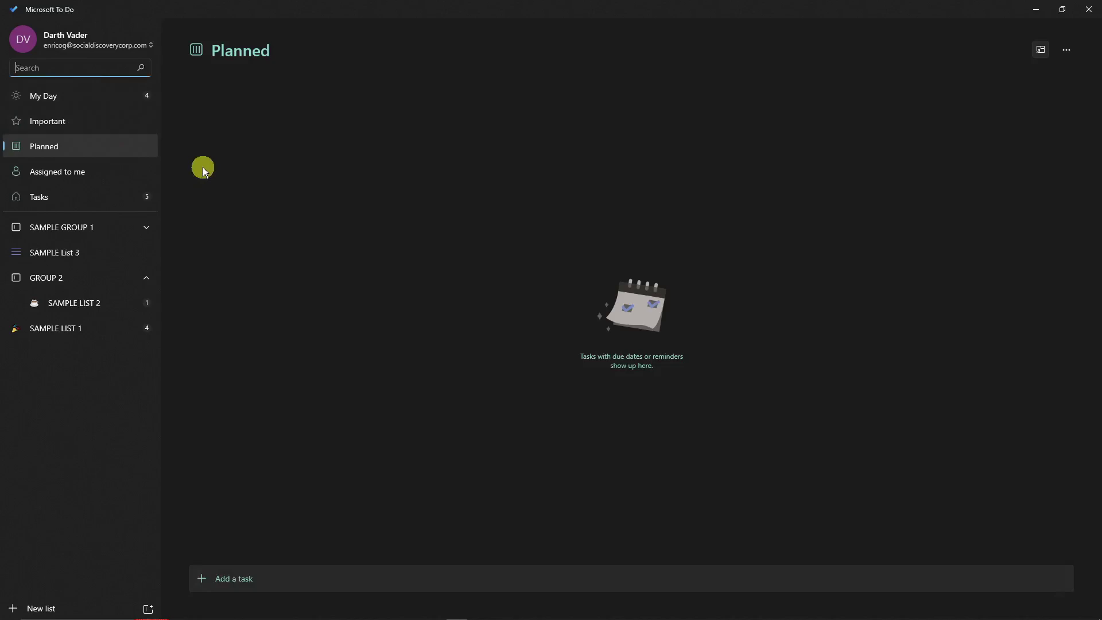
Search for 'Basket' and open the first Basketball result's details.
text(Basket)
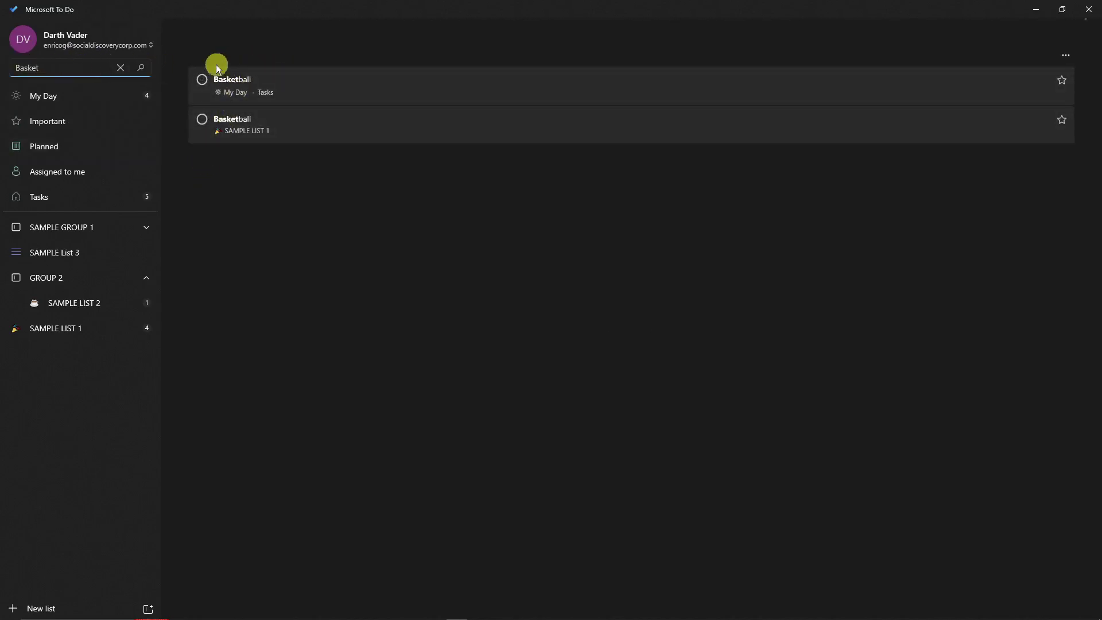
click(837, 84)
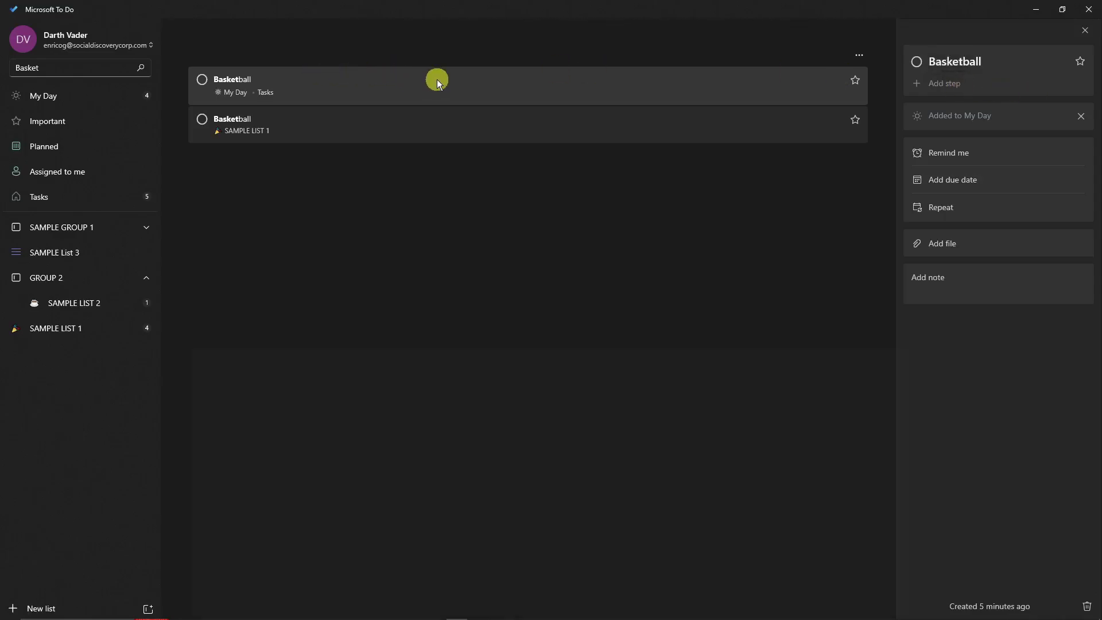
click(1085, 29)
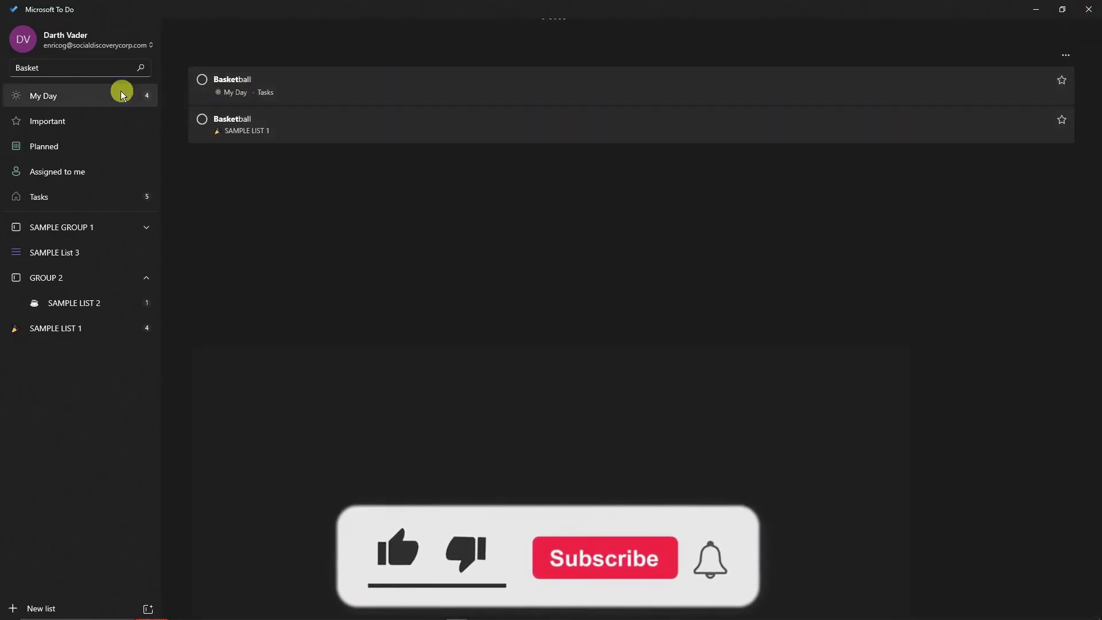